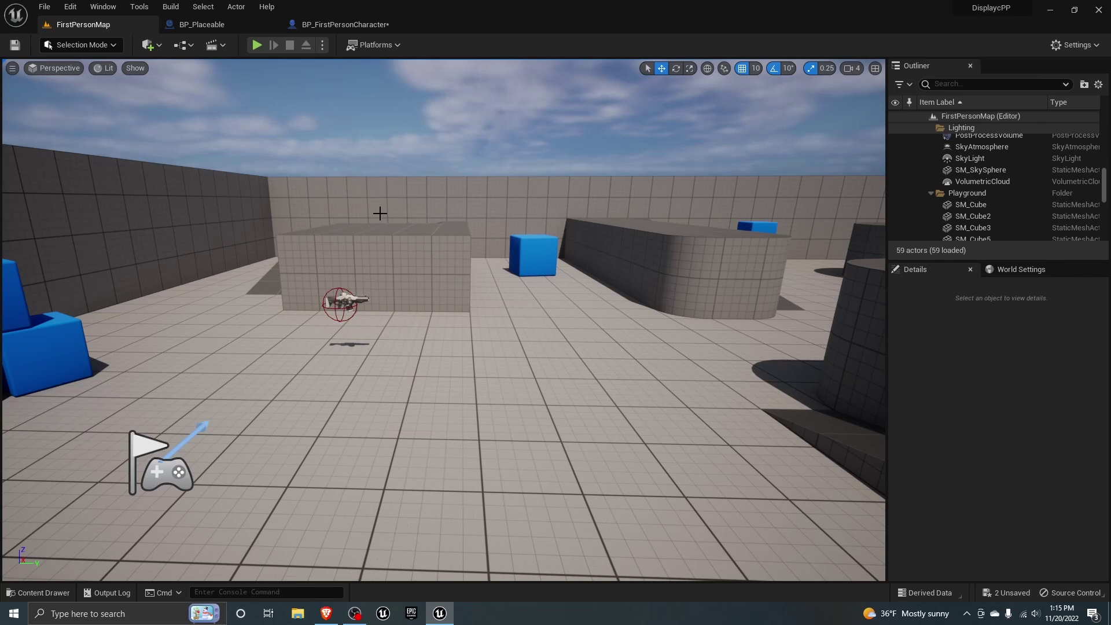
Bring up the BP_FirstPersonCharacter Event Graph.
click(327, 31)
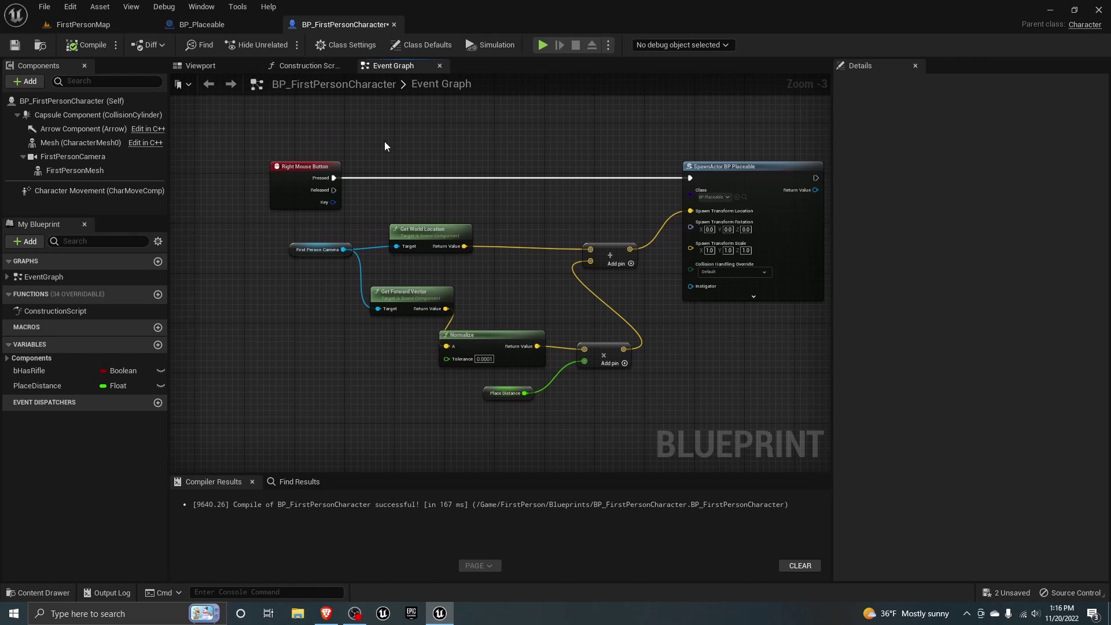
Duplicate the camera-location node group (without SpawnActor) into empty space below.
right_drag(383, 132, 429, 146)
scroll(430, 144, down, 1)
drag(340, 165, 605, 393)
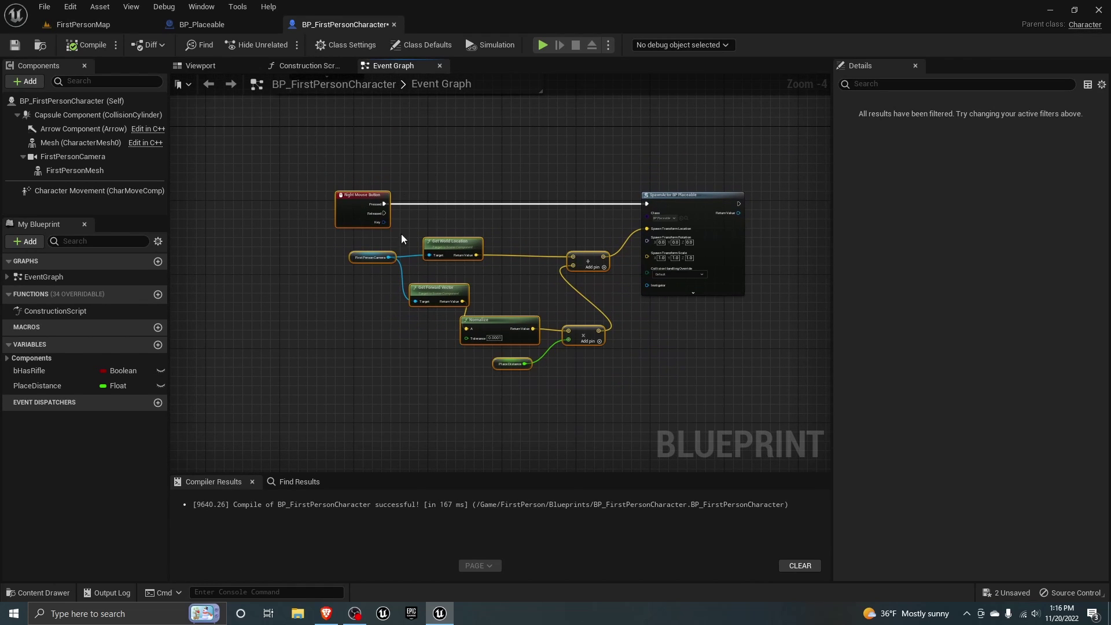
mouse_move(438, 287)
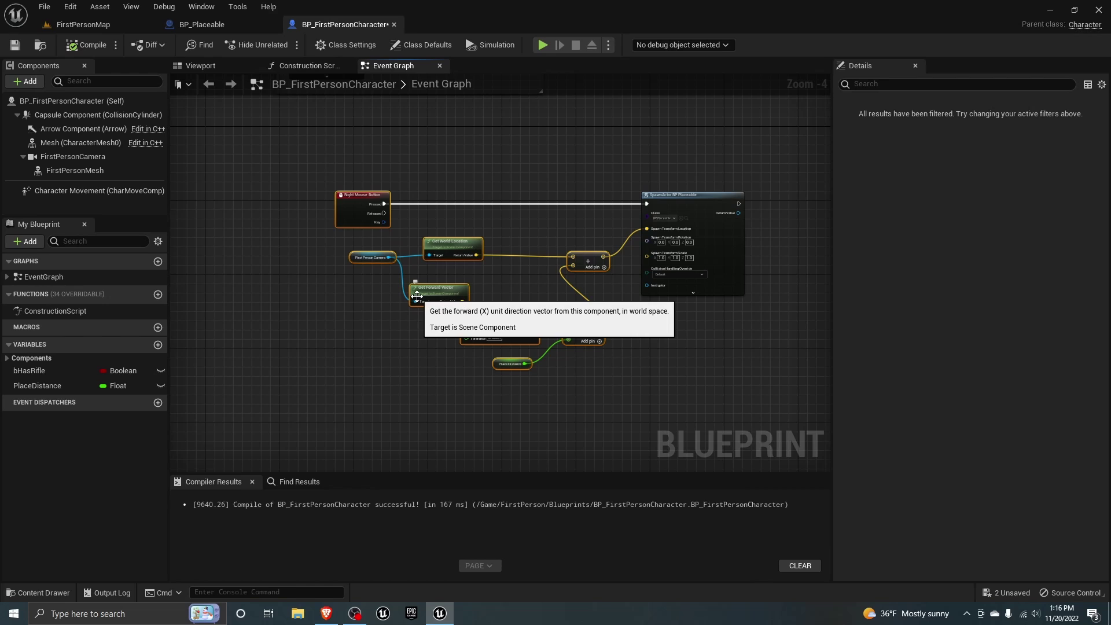
right_drag(377, 231, 371, 37)
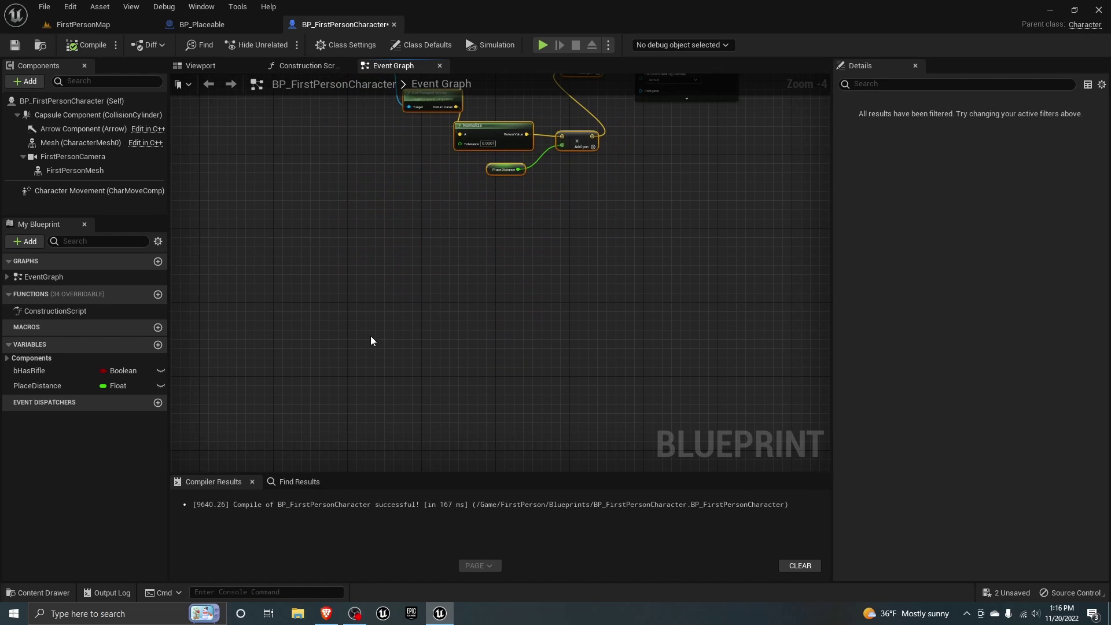
key(ctrl+v)
scroll(301, 258, up, 2)
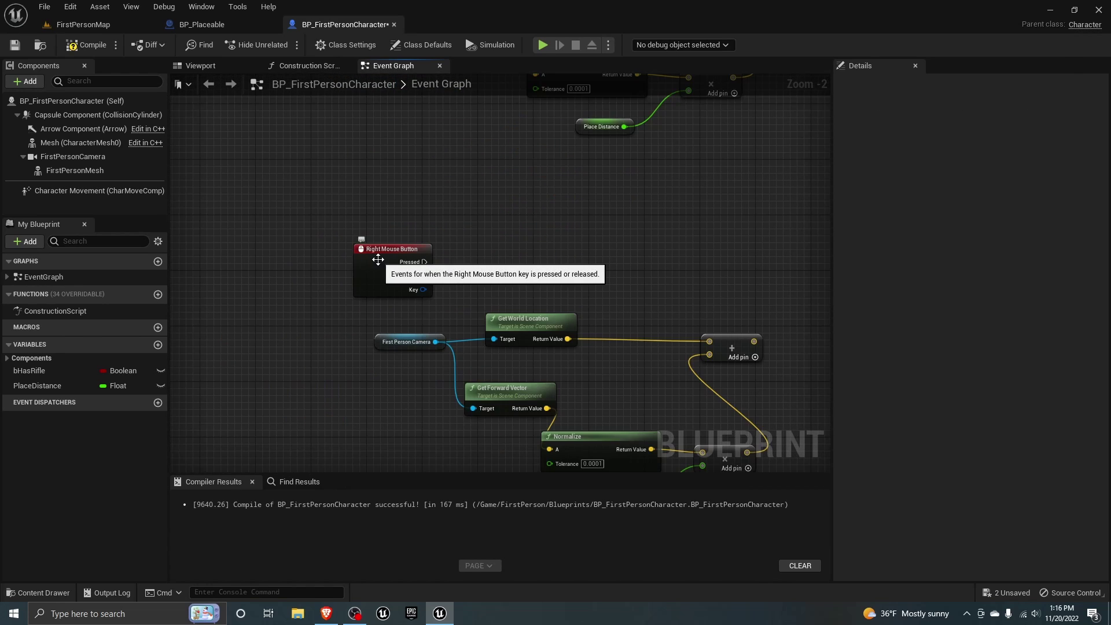
Change the copied input event's key from Right Mouse Button to Left Mouse Button.
click(377, 260)
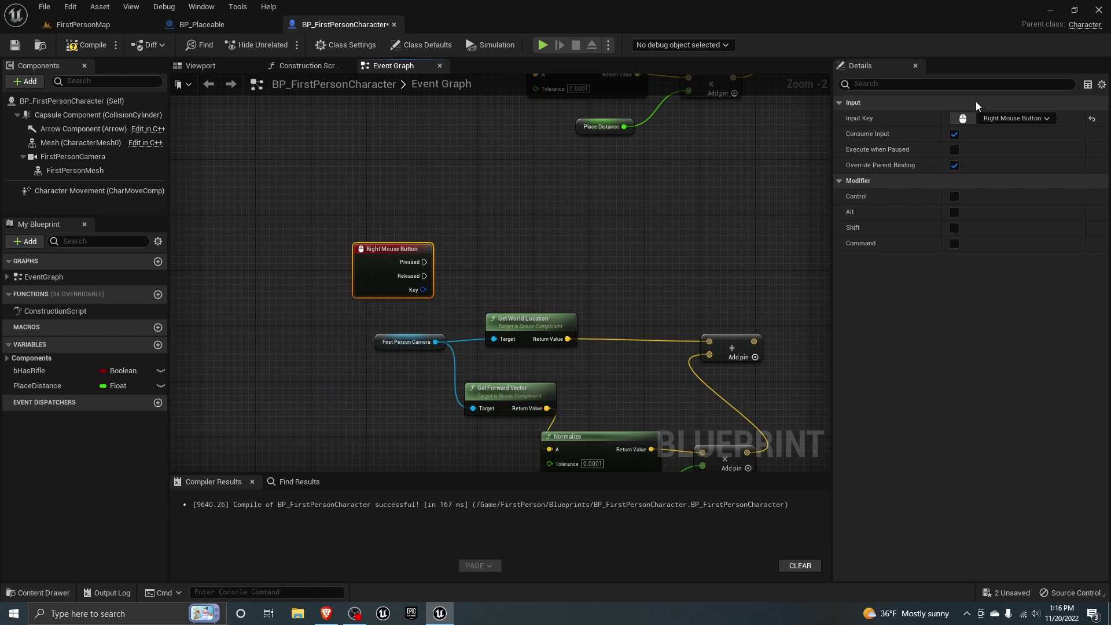
click(951, 121)
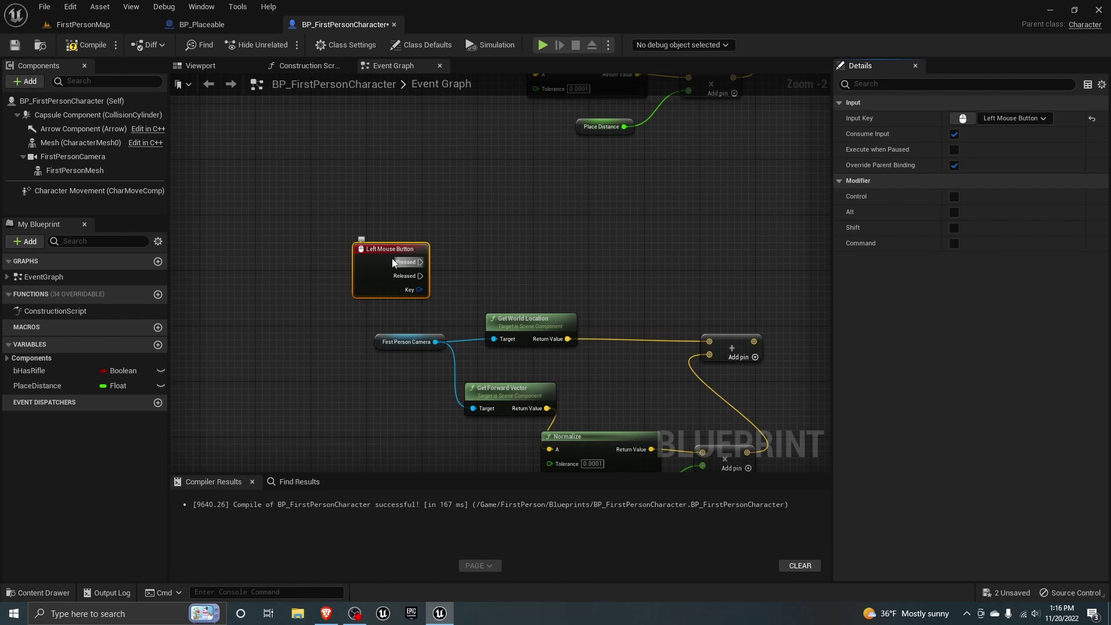
Add a Line Trace By Channel node off the Left Mouse Button event's Pressed output.
right_drag(549, 256, 406, 305)
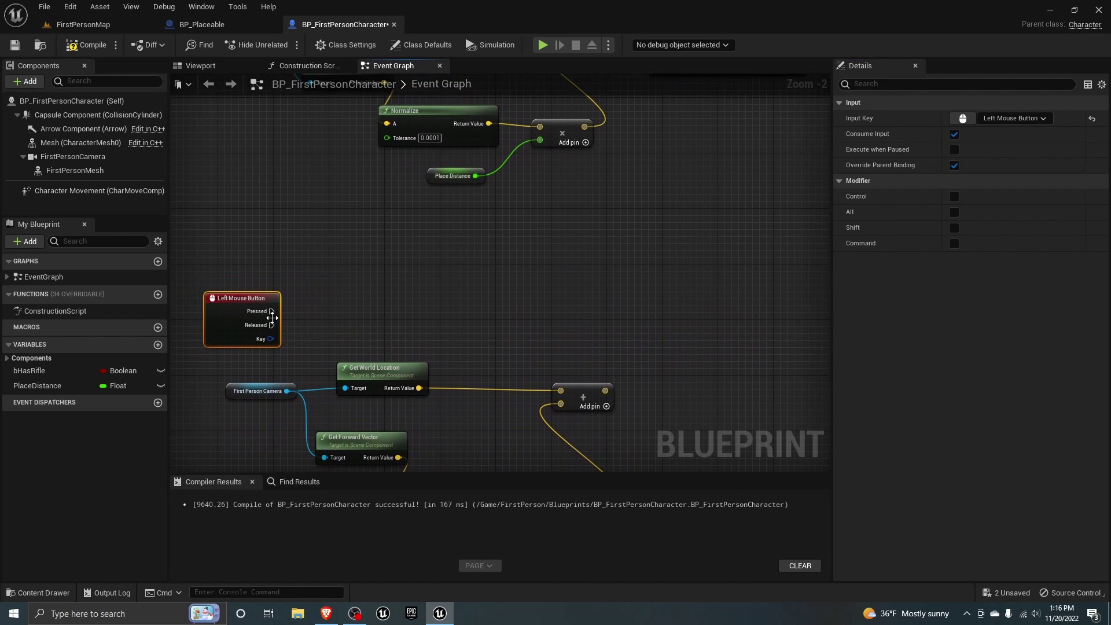
drag(272, 311, 678, 317)
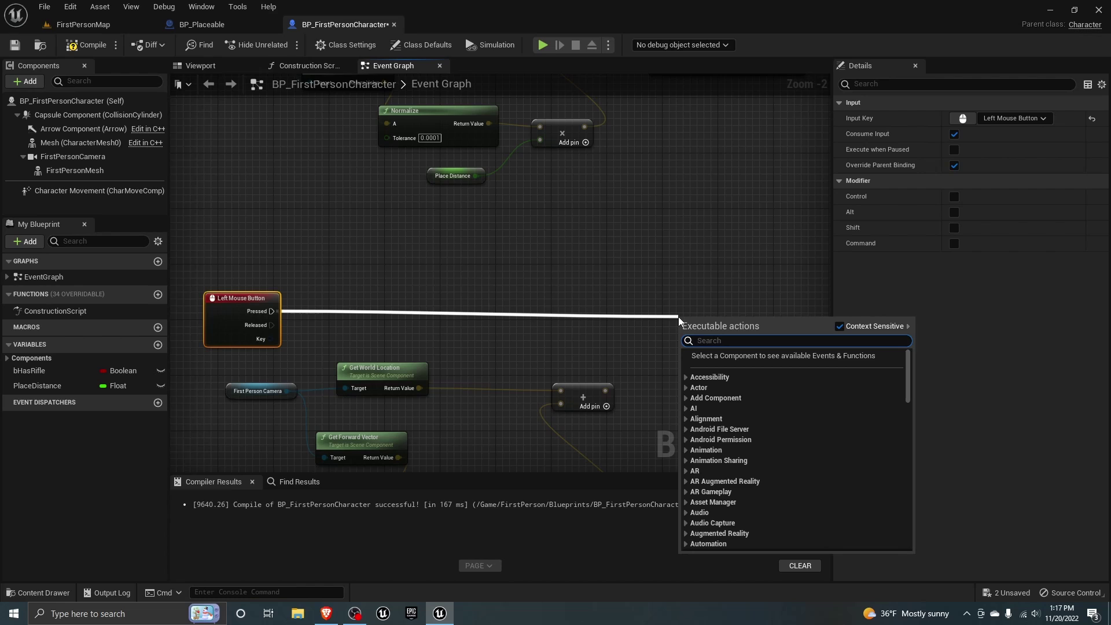
text(linetrace)
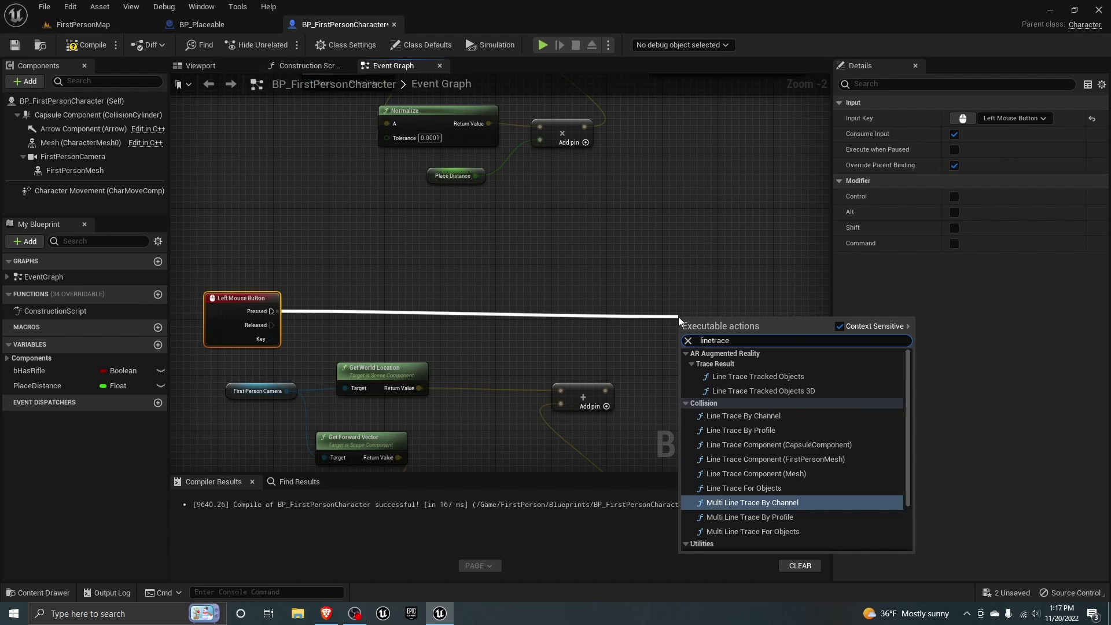
click(785, 418)
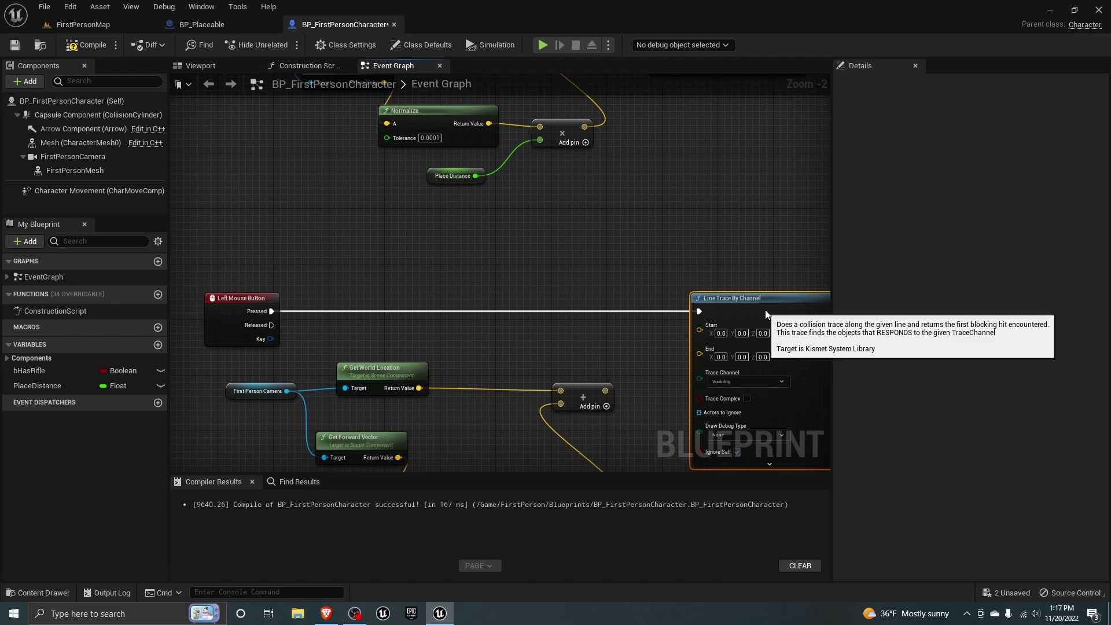
right_drag(687, 347, 582, 353)
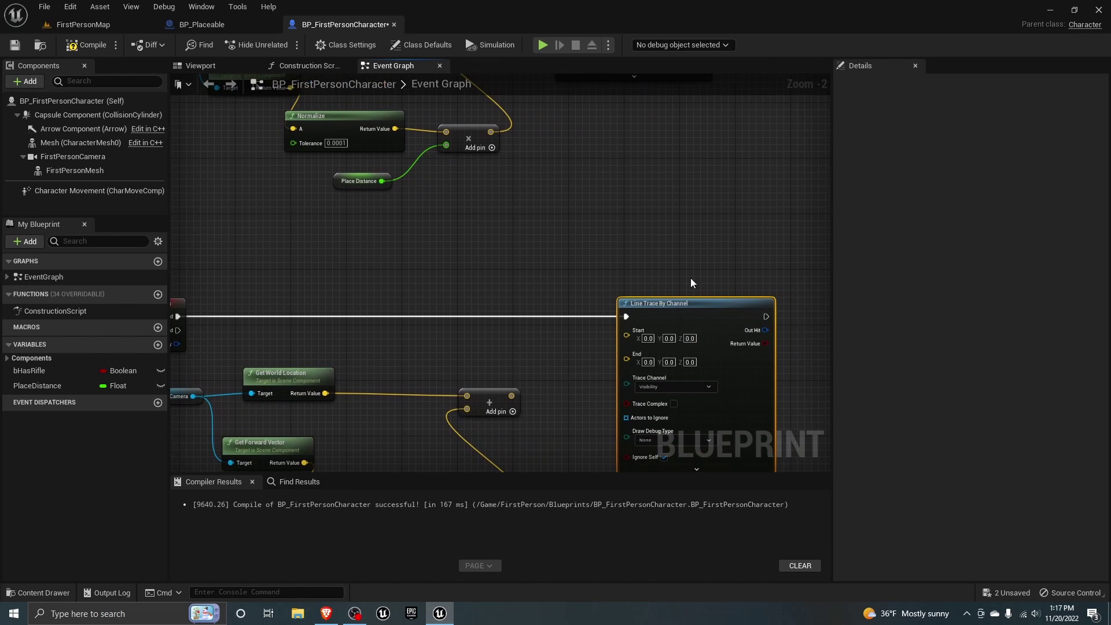
right_drag(690, 278, 634, 227)
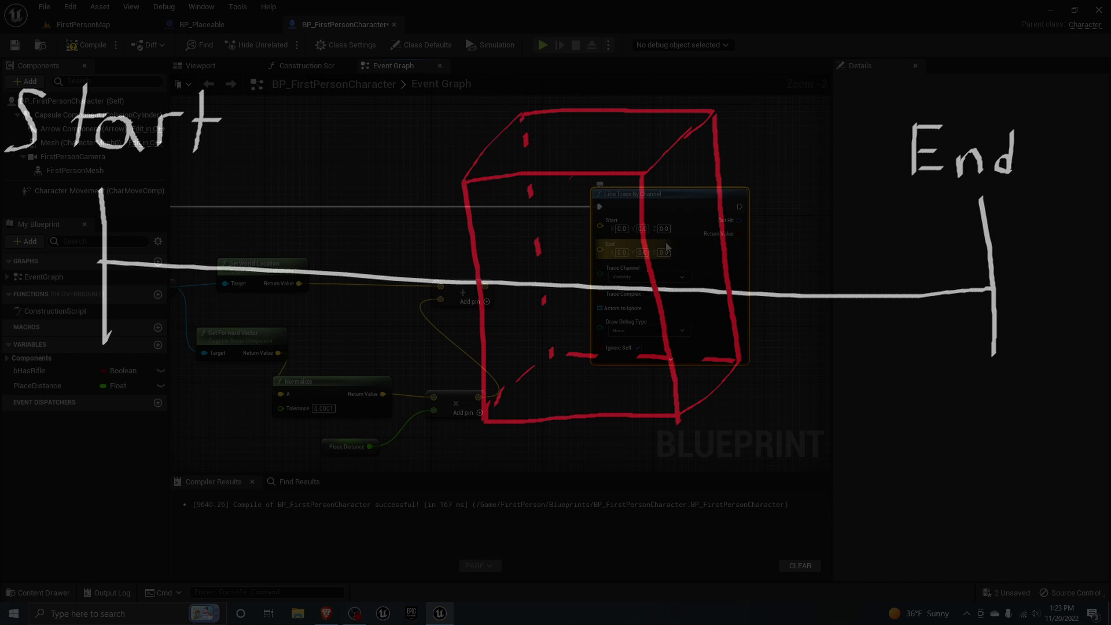
Split the Out Hit struct pin into its individual fields like Out Hit Actor and Location.
right_click(725, 228)
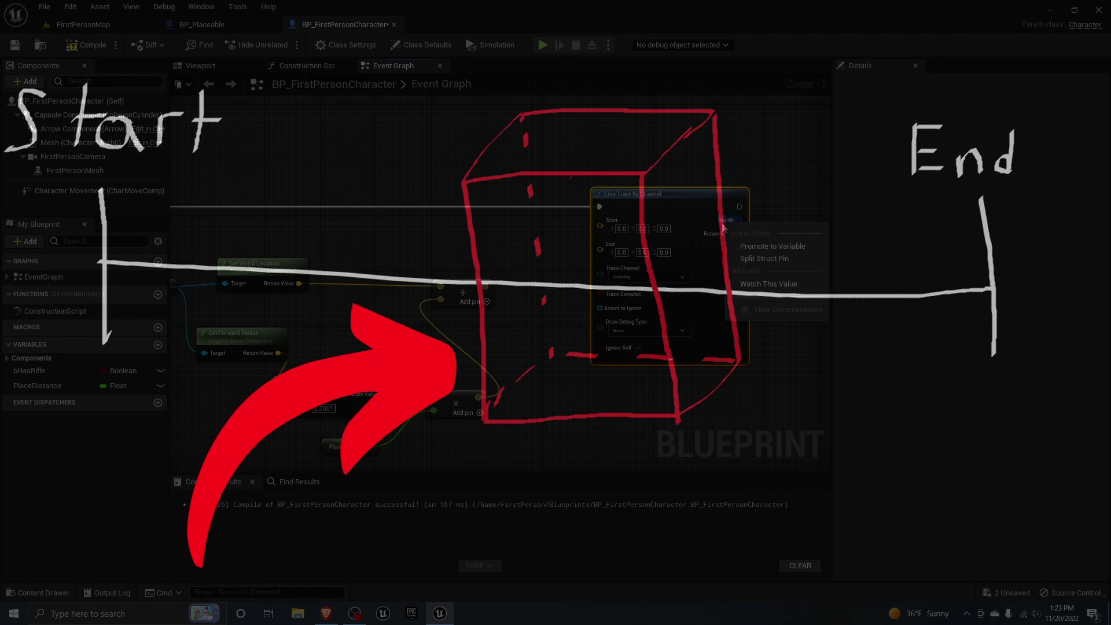
click(745, 254)
right_drag(712, 271, 630, 220)
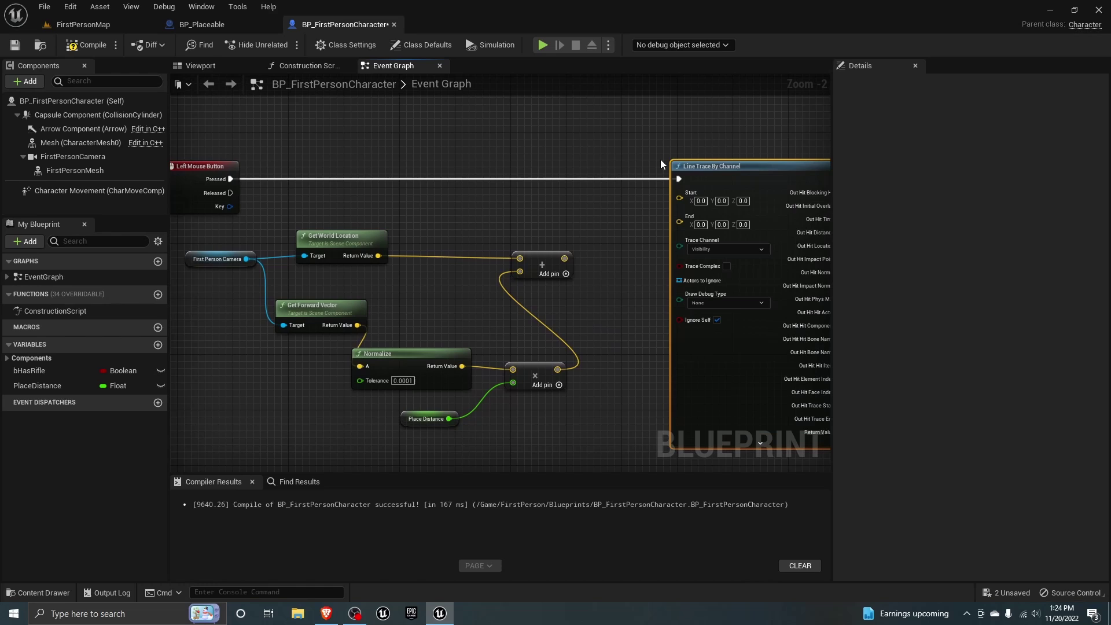
Wire camera world location to Start, the Add result to End, and default Place Distance to 300.
drag(378, 256, 702, 200)
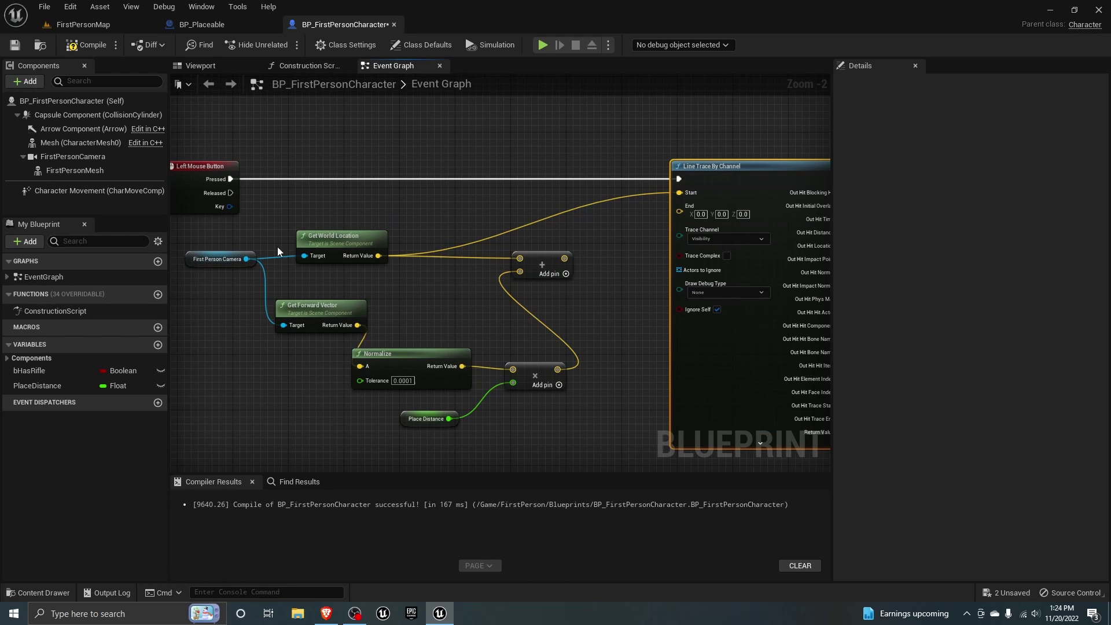
drag(565, 258, 680, 209)
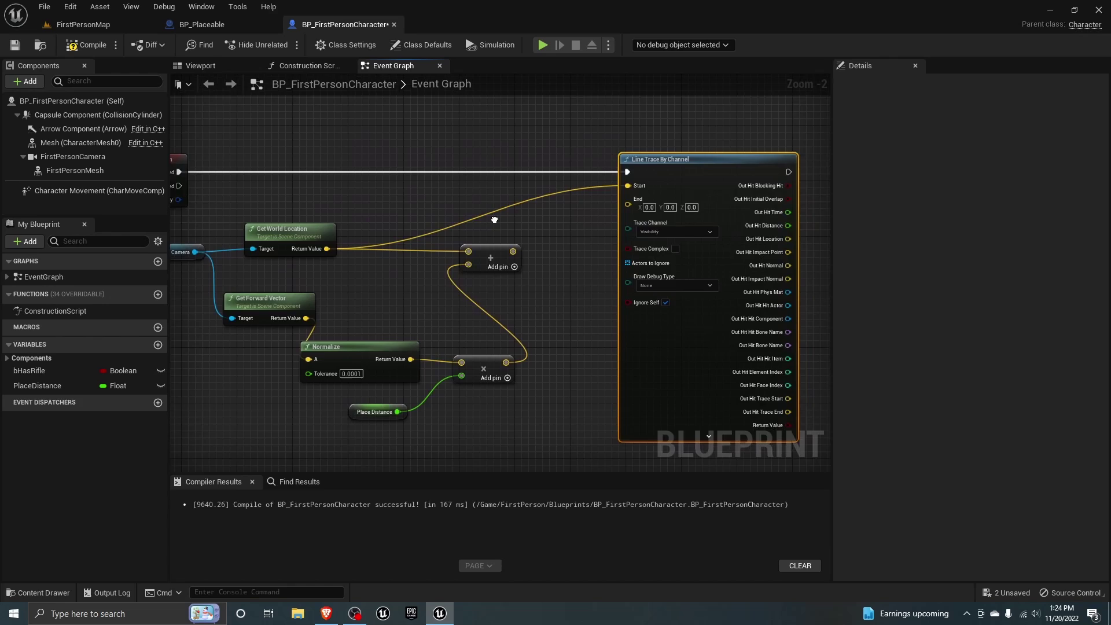
click(427, 351)
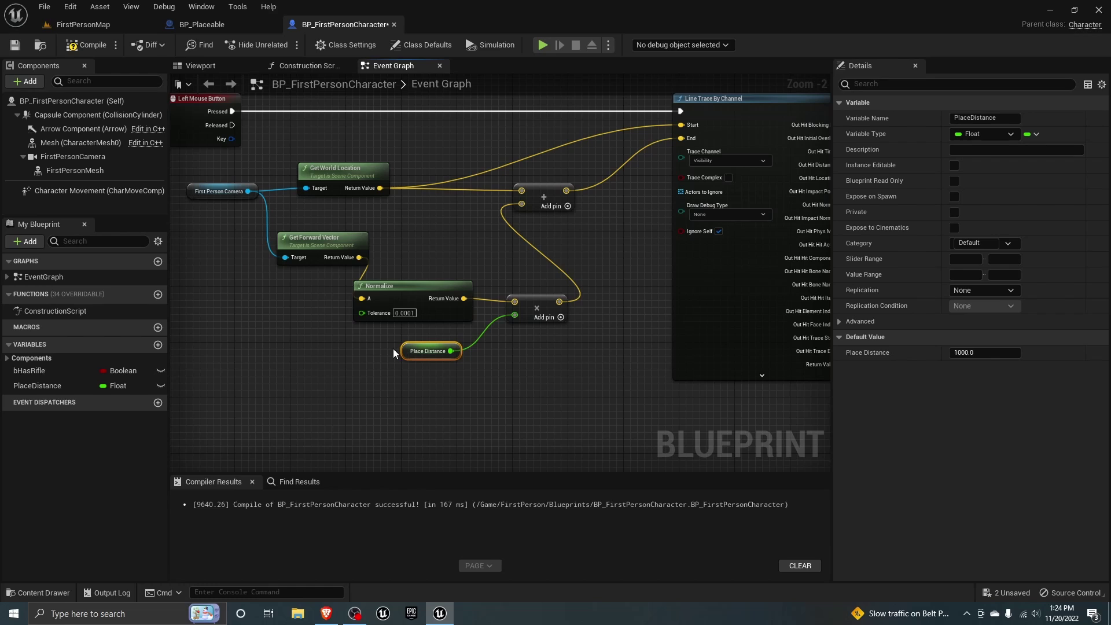
click(994, 351)
text(300)
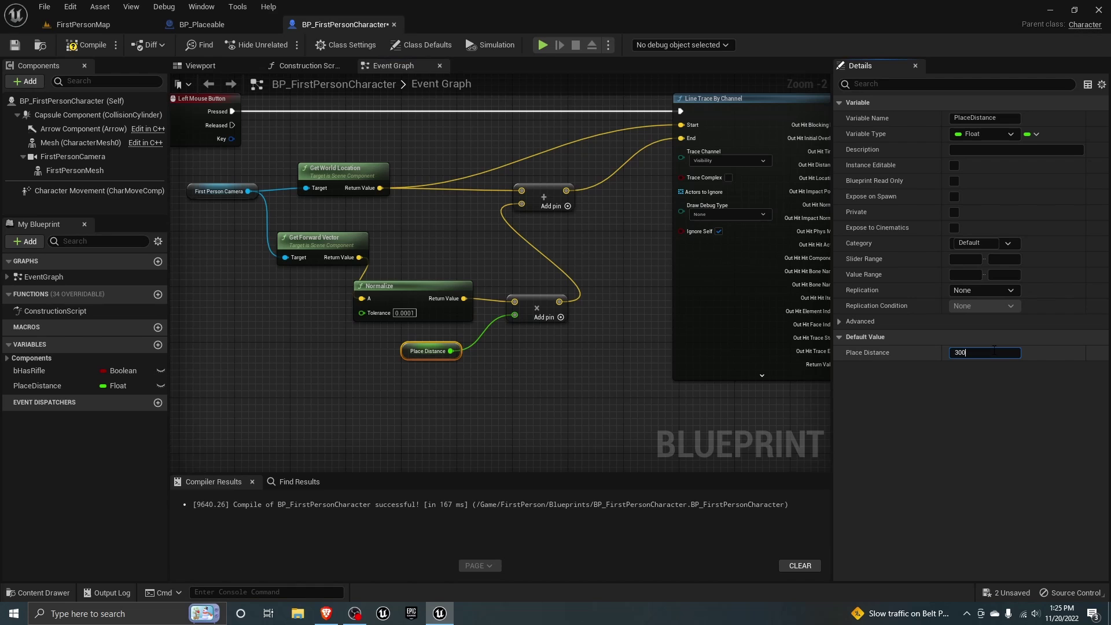
Cast the trace's Out Hit Actor to BP_Placeable.
click(661, 276)
mouse_move(660, 277)
right_down()
mouse_move(619, 260)
mouse_move(636, 275)
right_up()
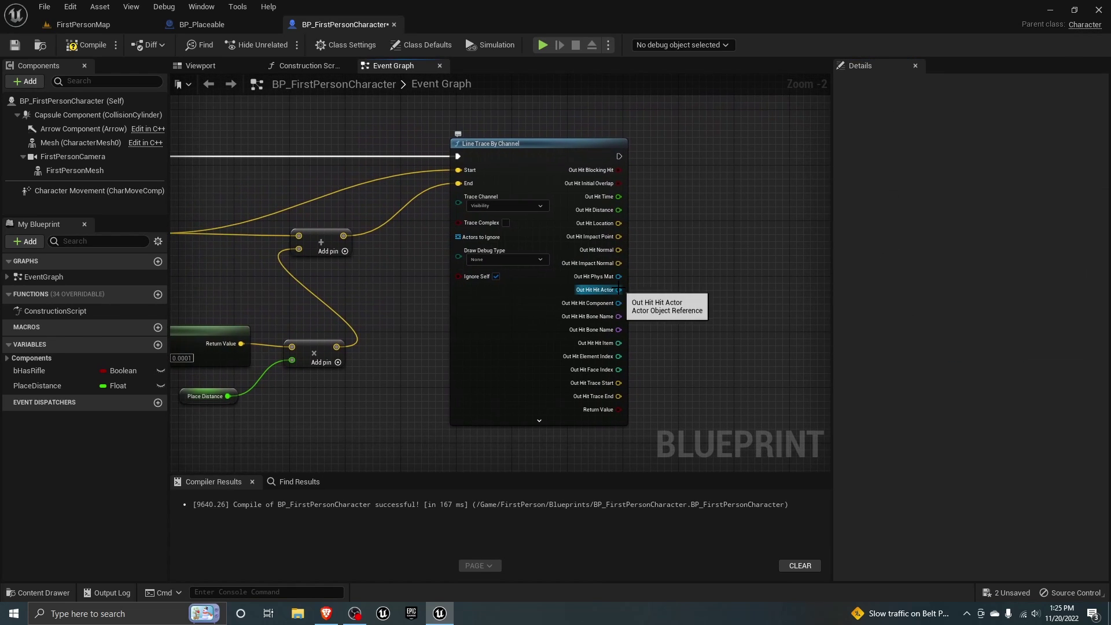
drag(619, 289, 715, 165)
text(bp_pla)
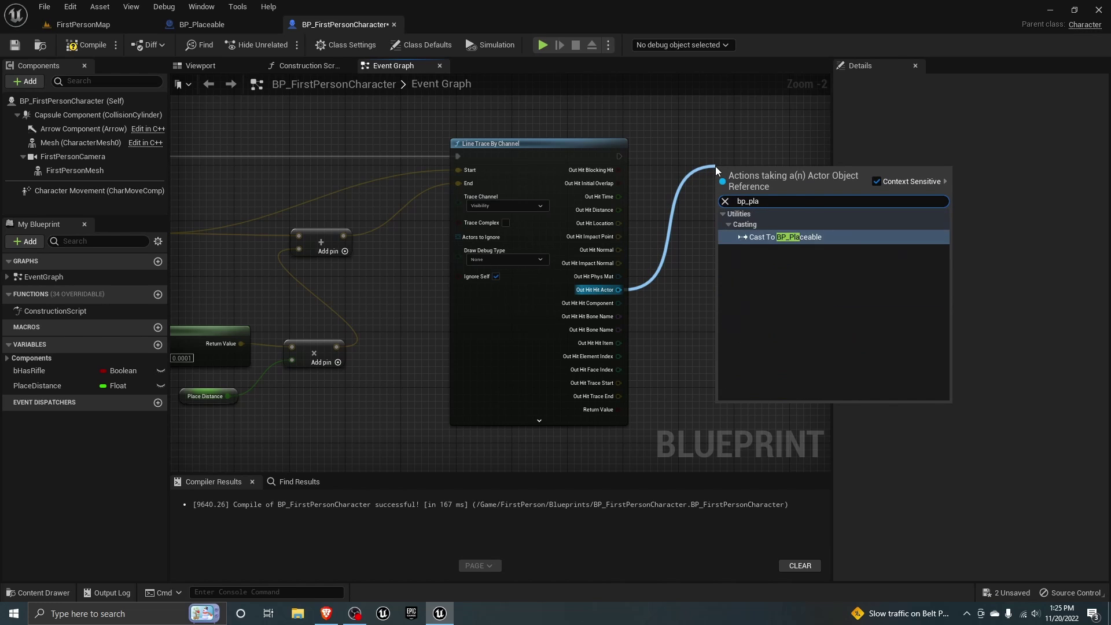
key(Return)
Feed the As BP Placeable result into a Destroy Actor node and review the chain.
right_drag(718, 170, 434, 194)
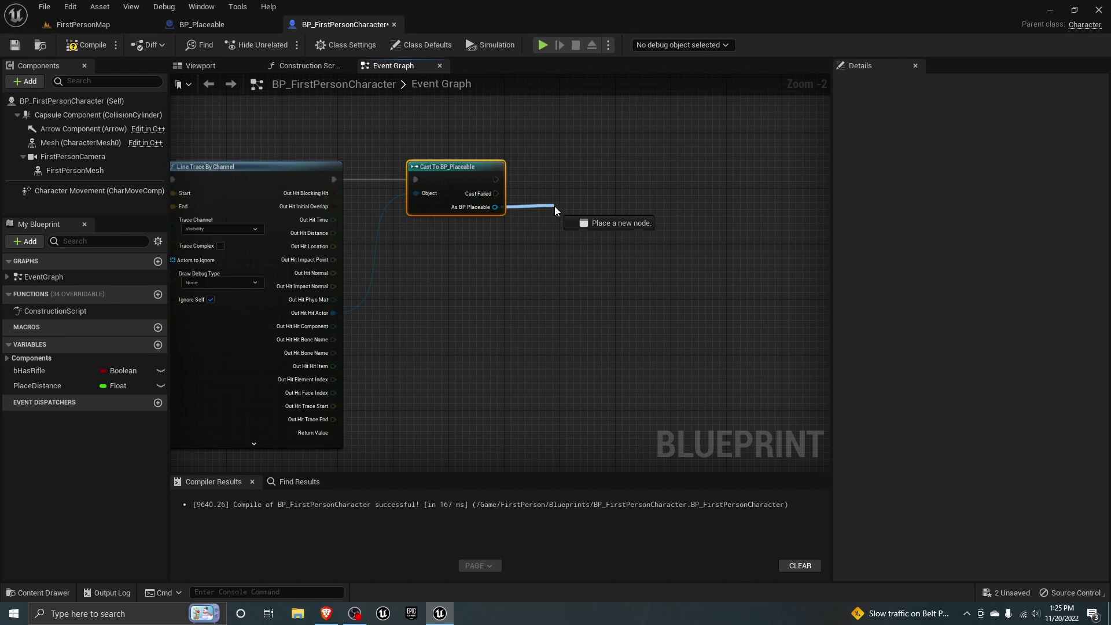
drag(496, 206, 558, 209)
text(destroy)
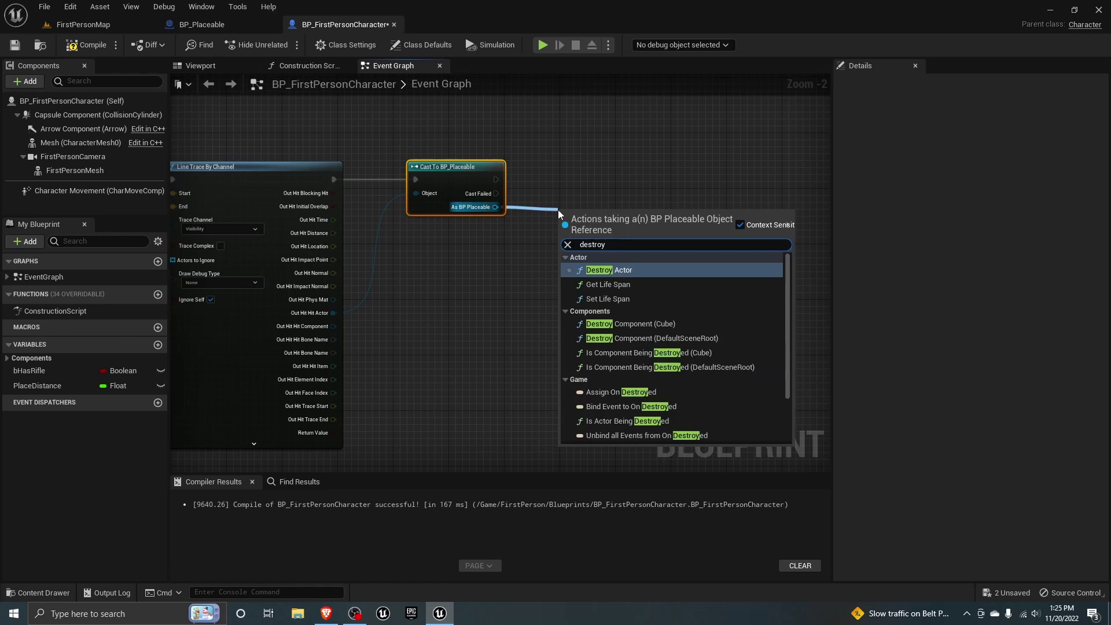
key(Return)
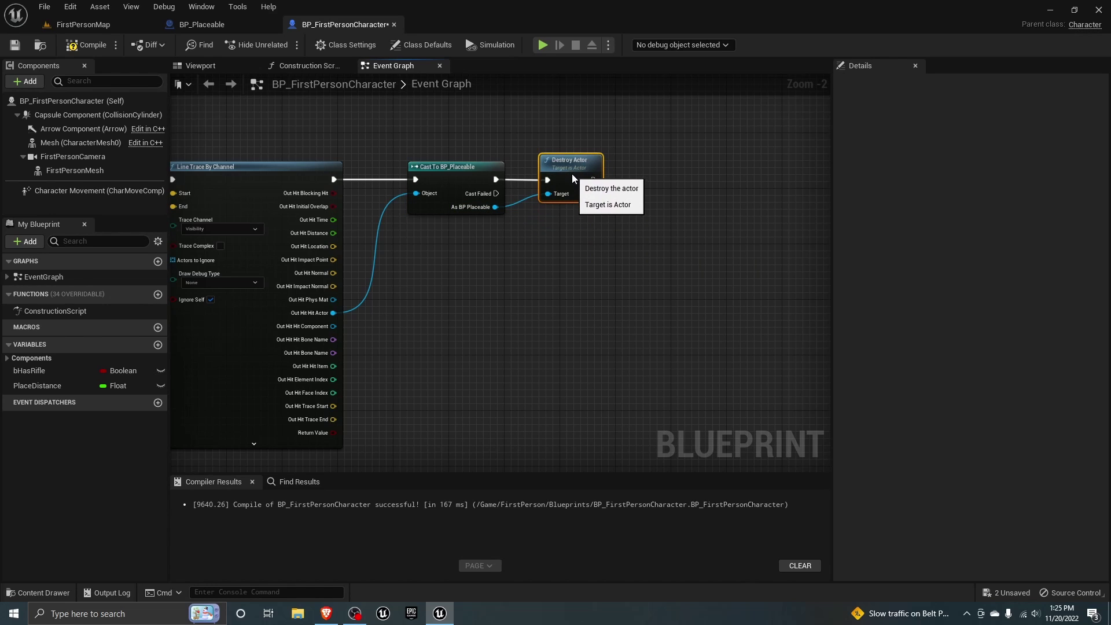
scroll(571, 174, down, 1)
mouse_move(339, 187)
right_down()
mouse_move(408, 175)
mouse_move(375, 201)
right_up()
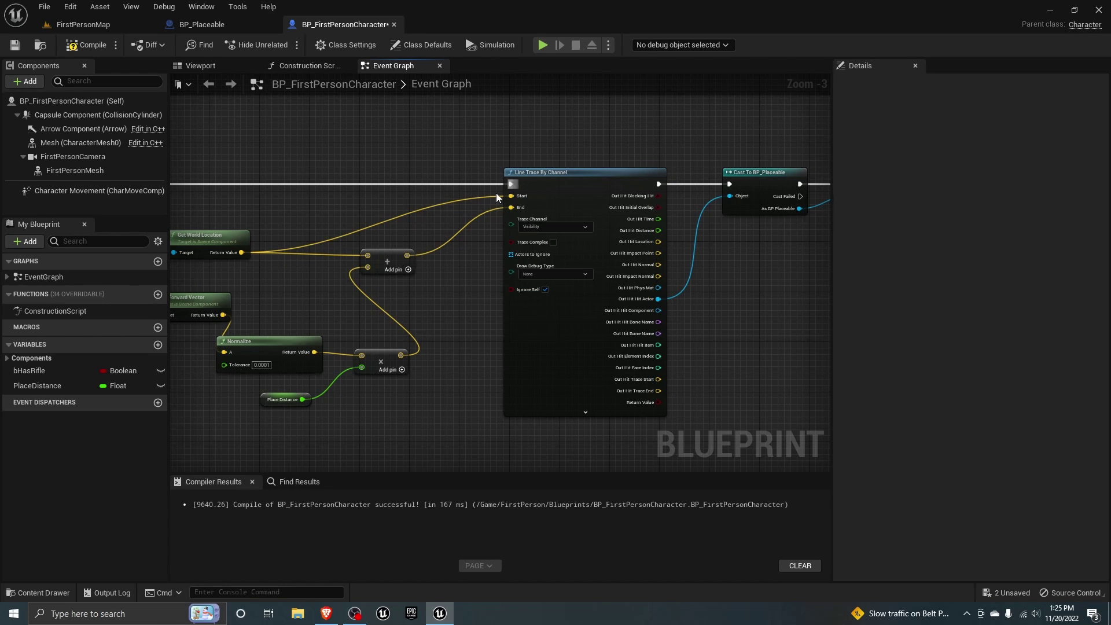
right_drag(784, 183, 669, 187)
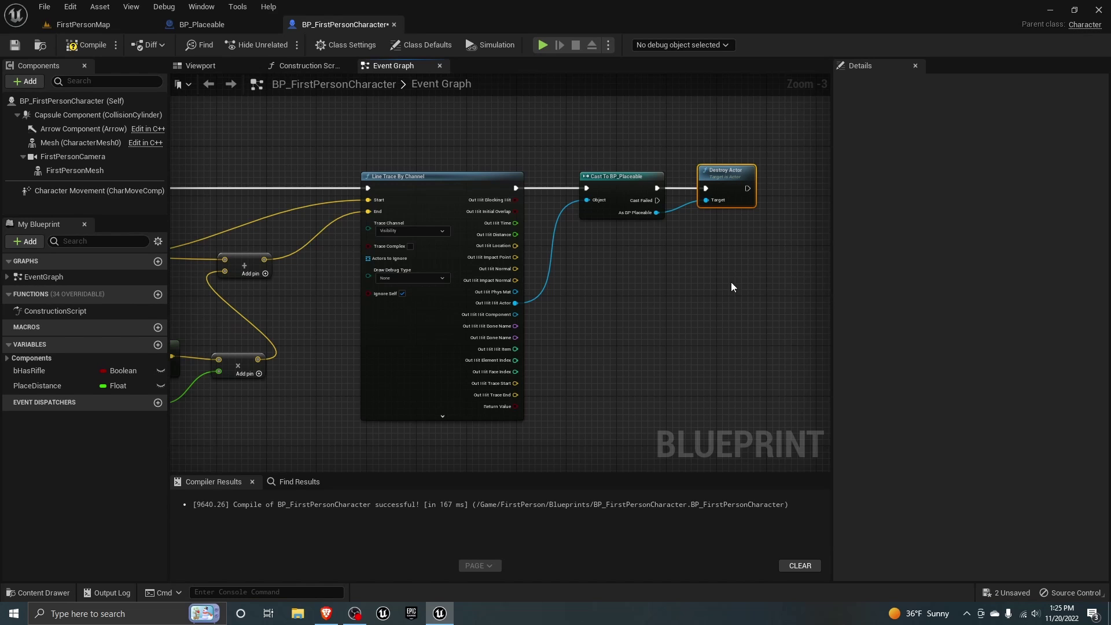
Play FirstPersonMap and left-click to spawn white cubes in the level.
click(98, 29)
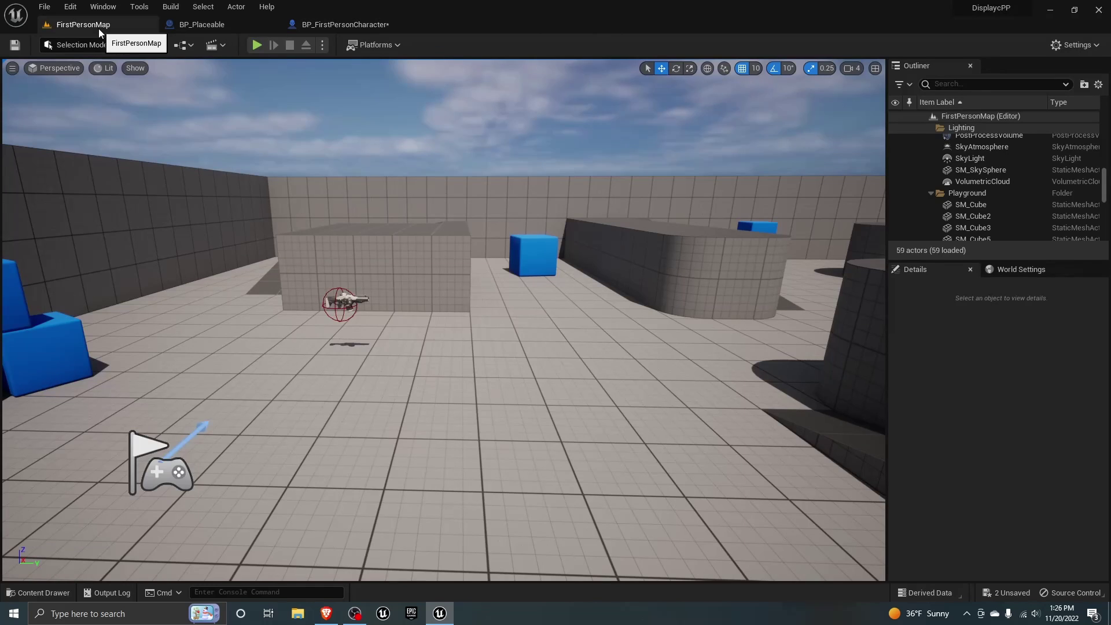
click(258, 46)
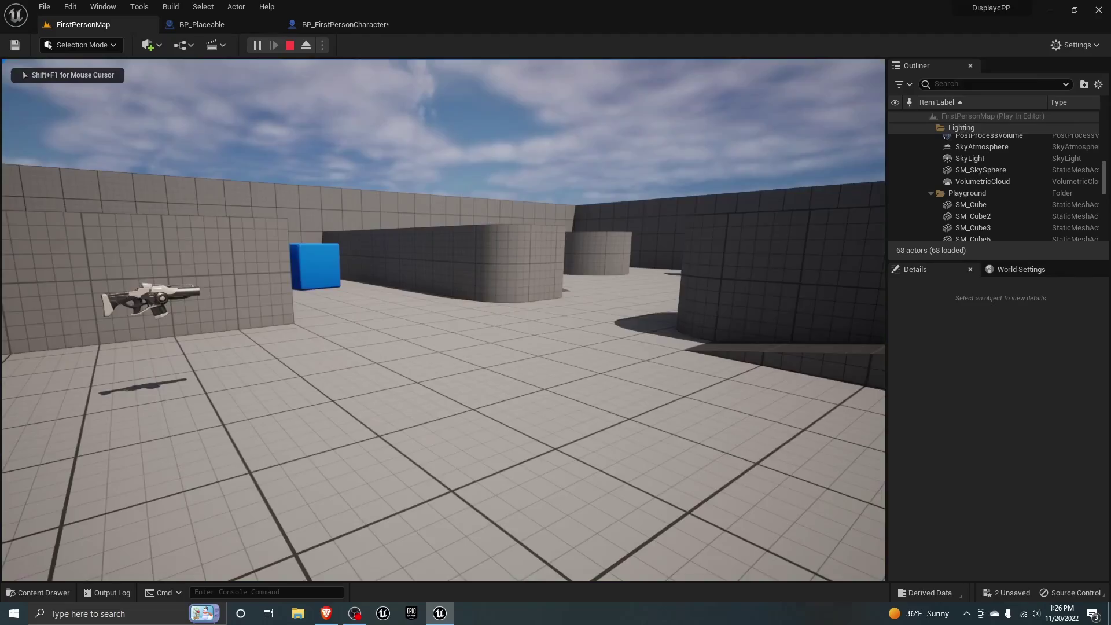
click(443, 320)
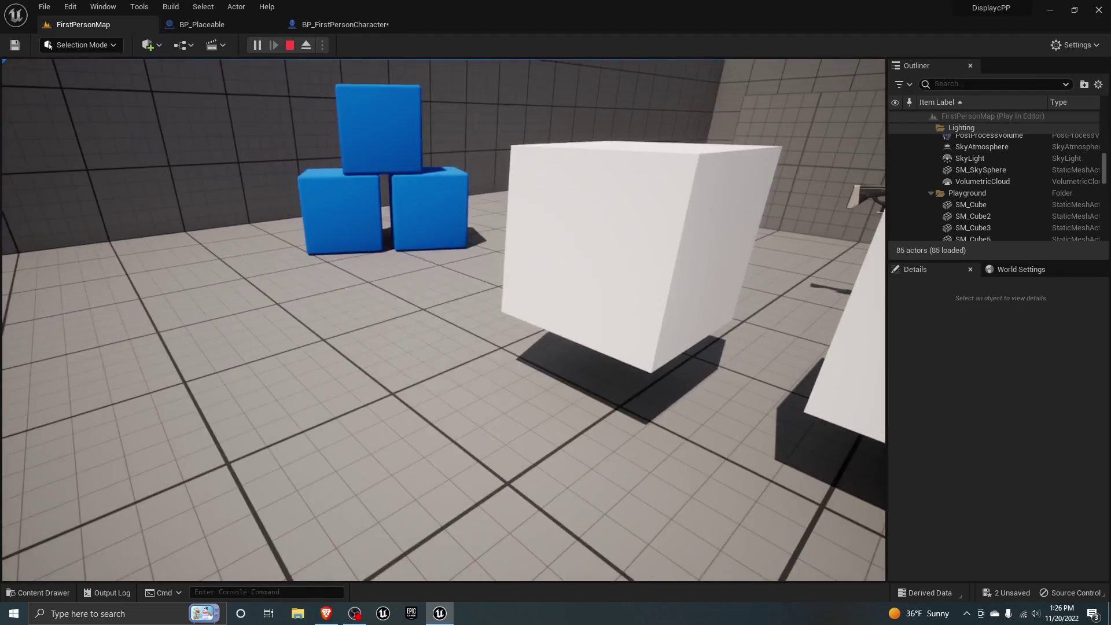
click(444, 320)
click(443, 320)
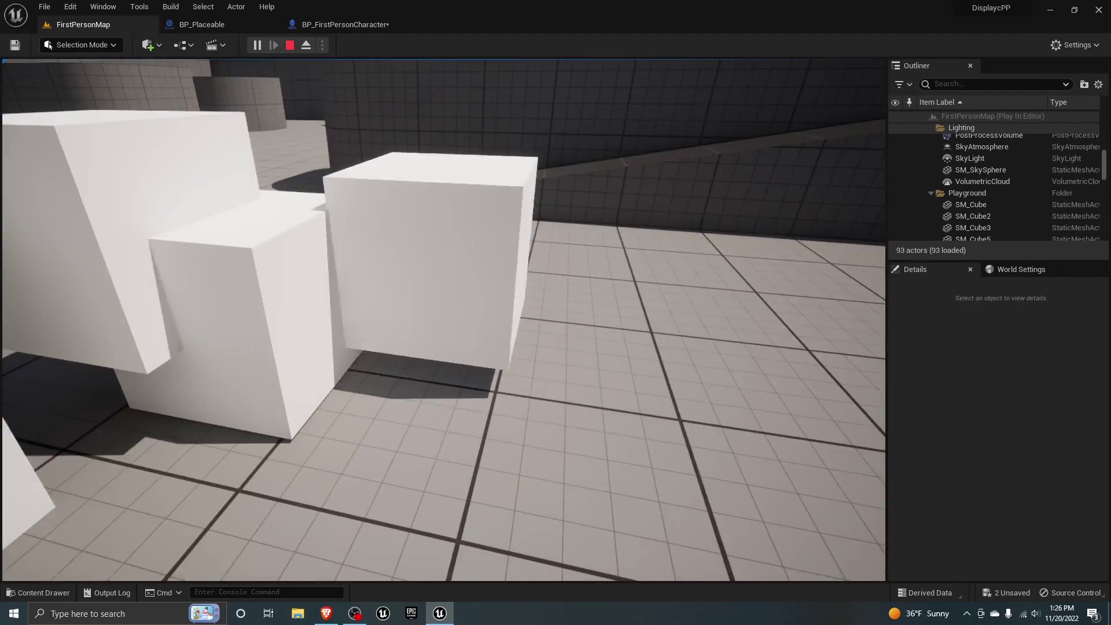
Walk around toward the blue cubes and wall, then end the play test.
key(s)
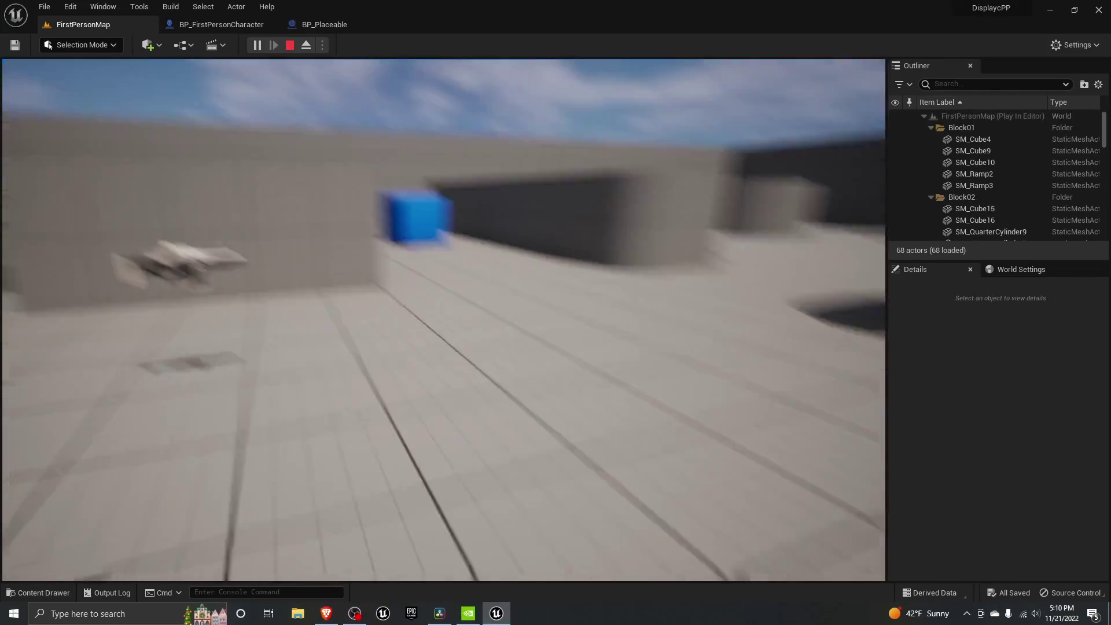
key(w)
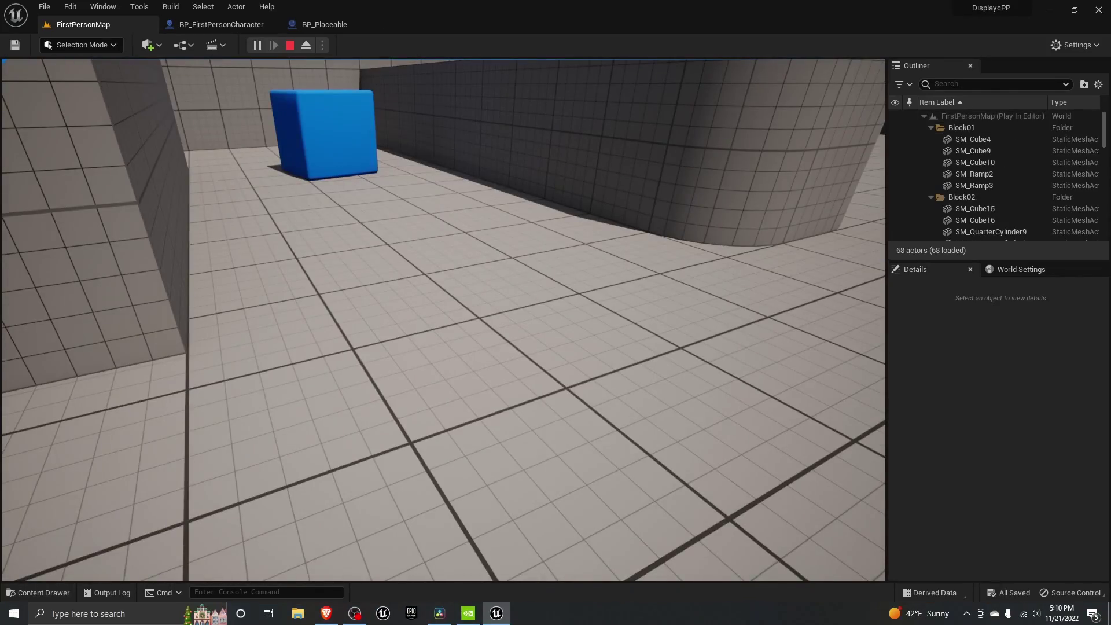
key(w)
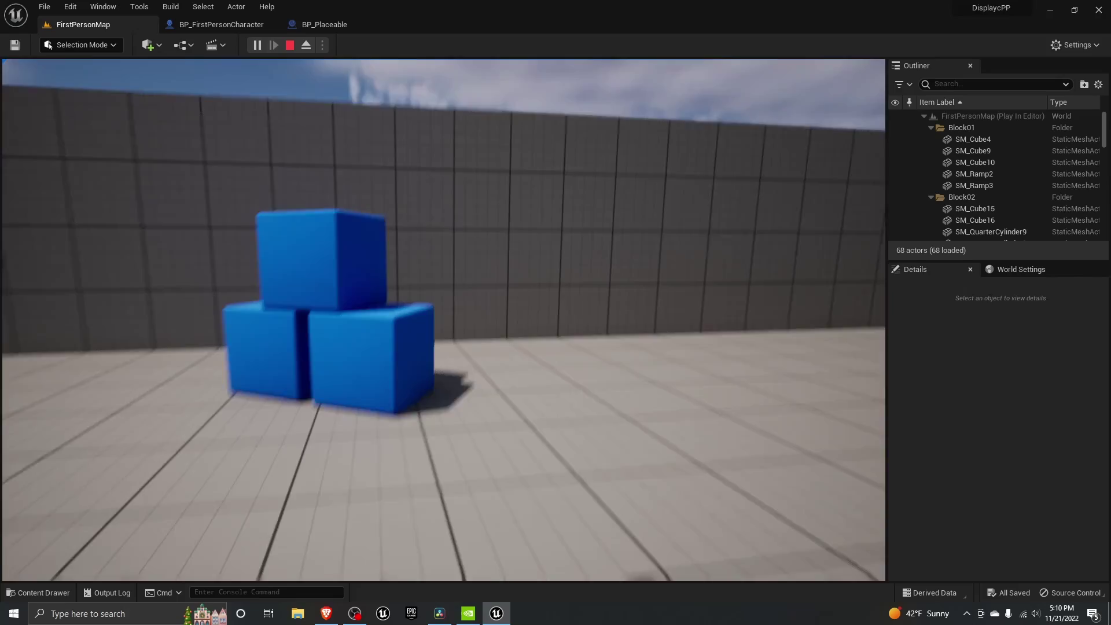
key(e)
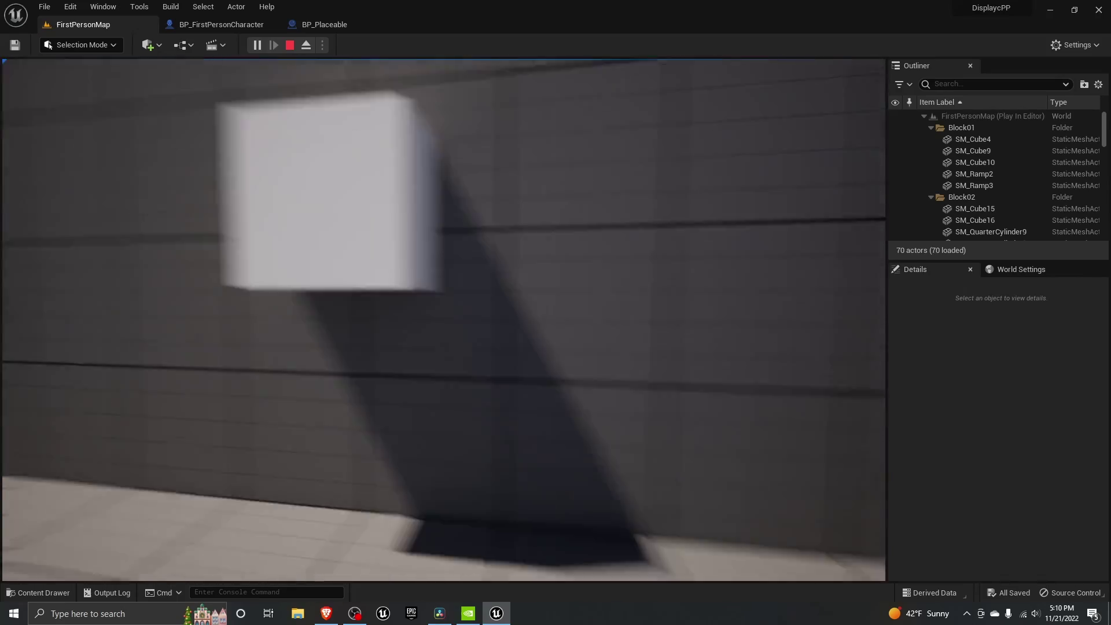
key(Escape)
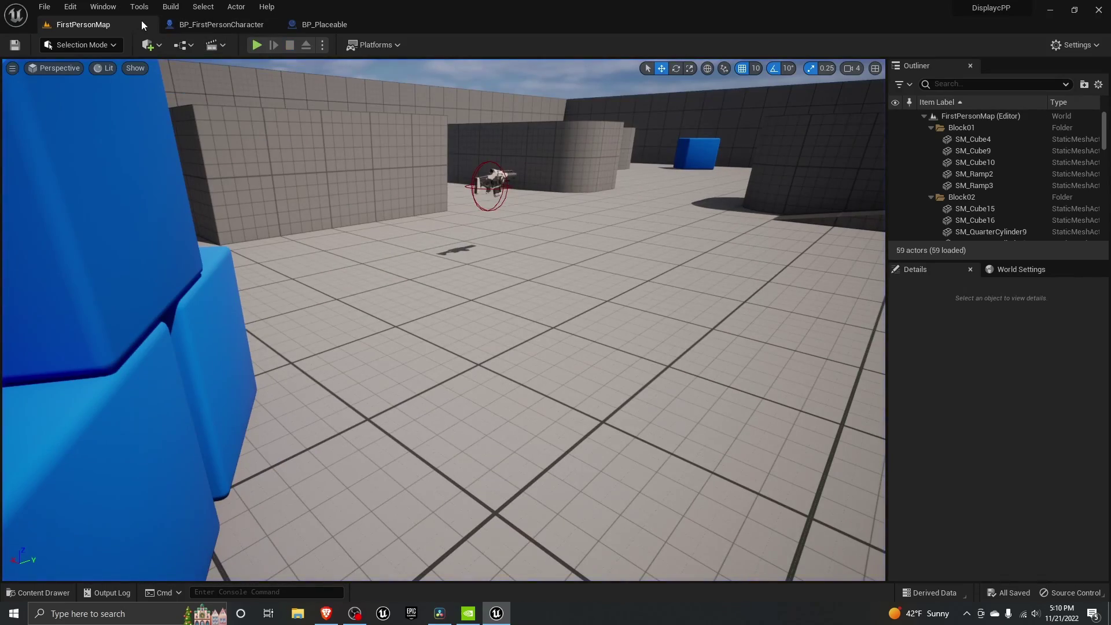
Return to the character graph and frame the Line Trace through Destroy Actor chain.
click(220, 26)
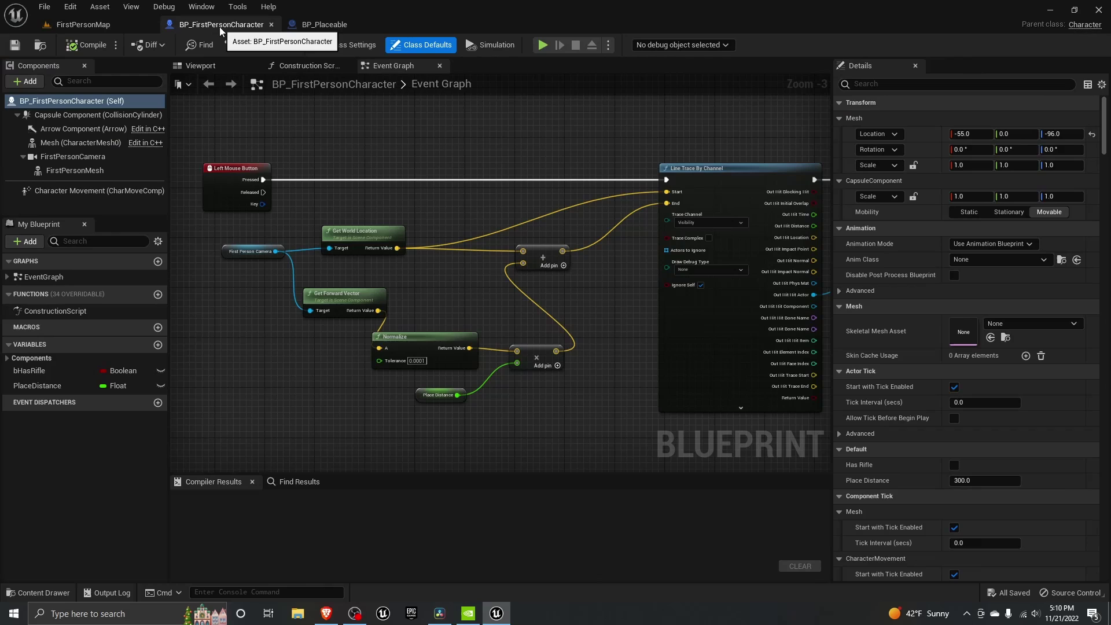
right_drag(633, 346, 343, 300)
right_drag(611, 298, 449, 388)
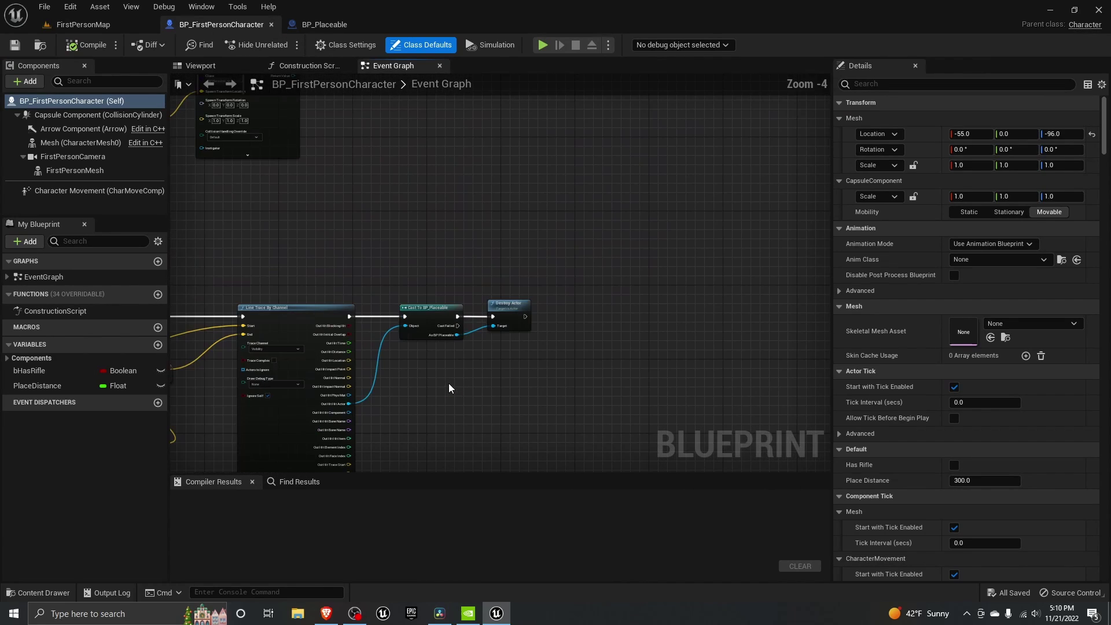
right_click(449, 382)
click(406, 367)
scroll(498, 268, up, 1)
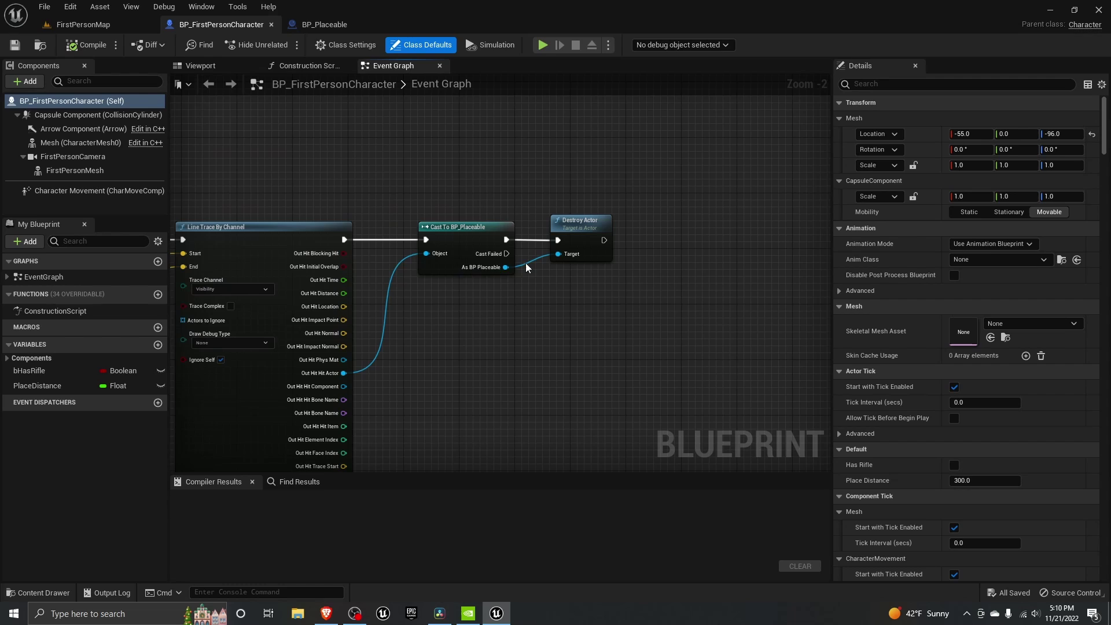
drag(485, 279, 521, 261)
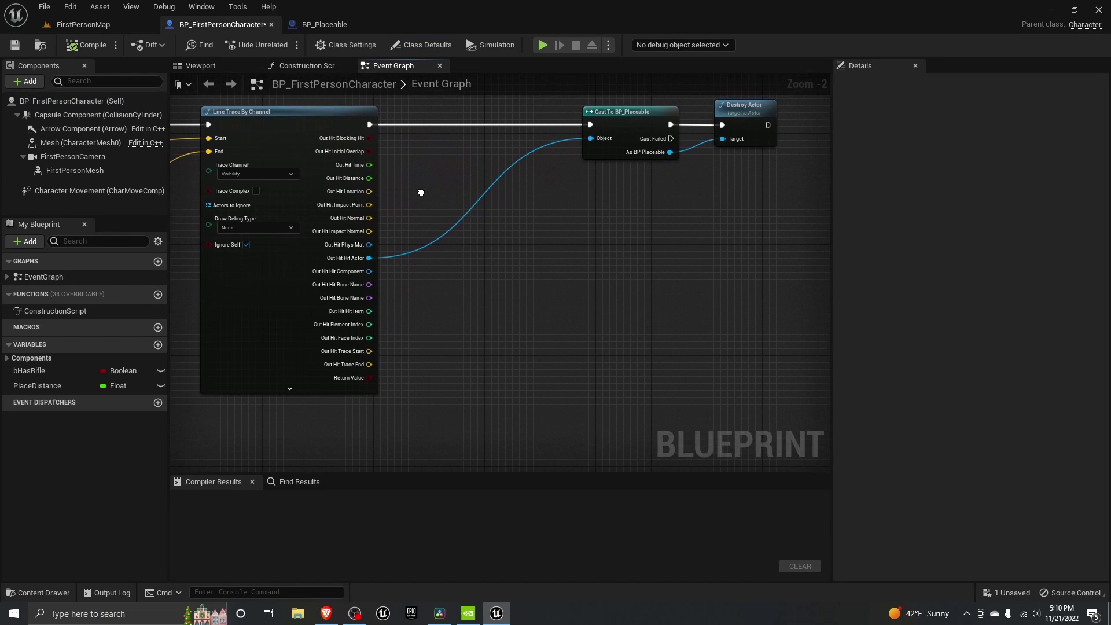
right_drag(521, 260, 357, 424)
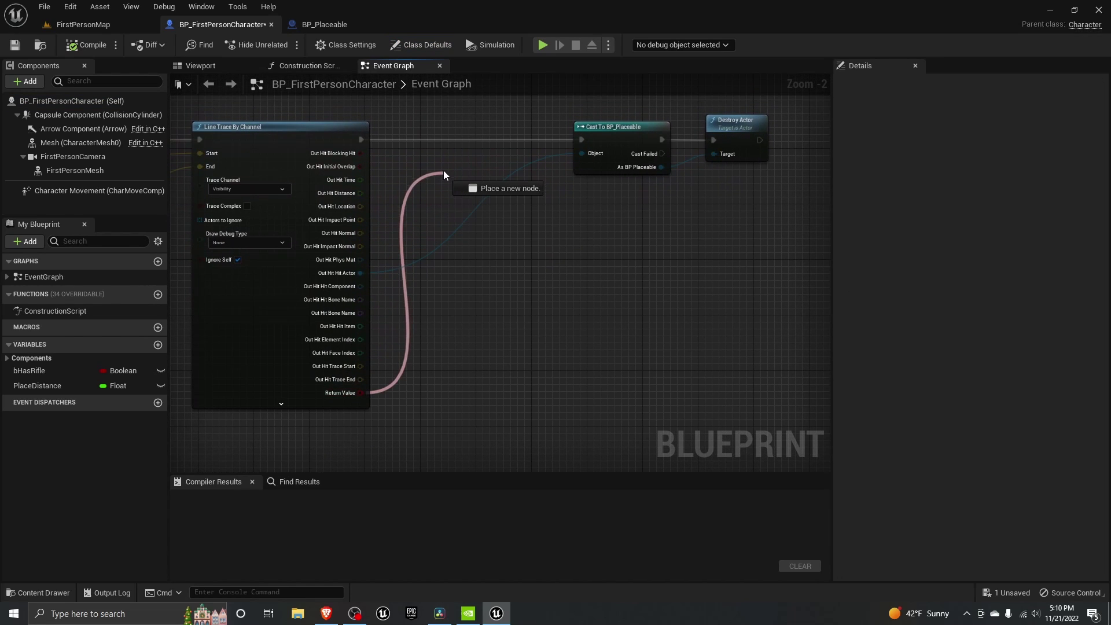
Add a Branch on the trace's Return Value right after the Line Trace execution.
drag(343, 397, 444, 165)
text(branch)
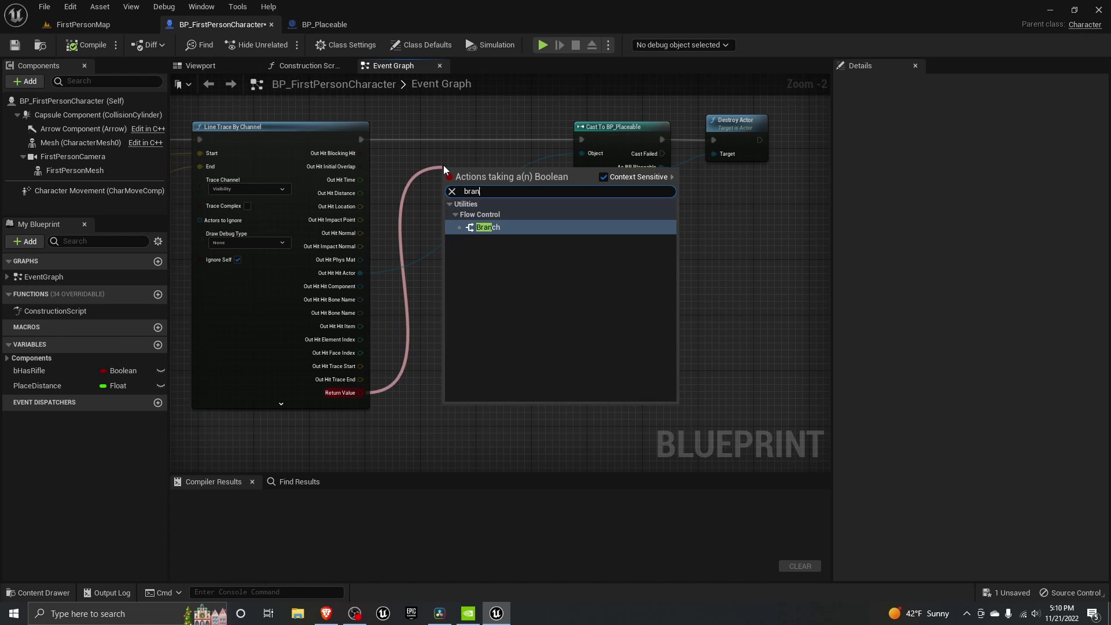
key(Return)
drag(447, 169, 440, 126)
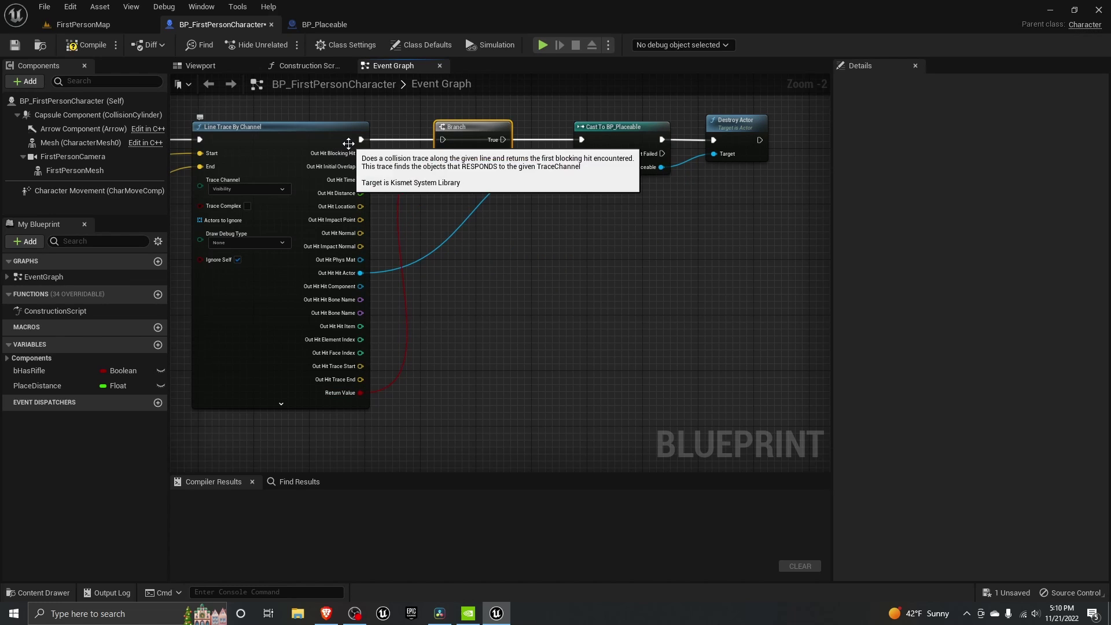
drag(362, 139, 443, 140)
Disconnect Cast to BP_Placeable and wire Branch True directly to Destroy Actor.
alt+click(714, 140)
drag(607, 127, 592, 292)
alt+click(662, 189)
drag(739, 136, 502, 140)
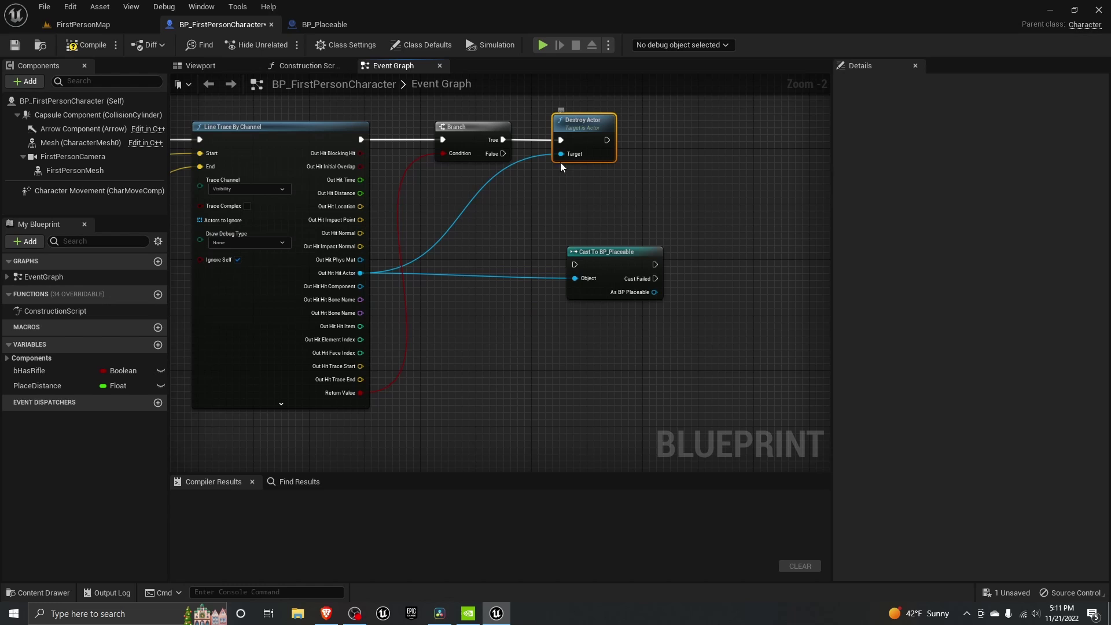
Compile the Blueprint, play FirstPersonMap and fire at level objects to destroy them.
click(93, 45)
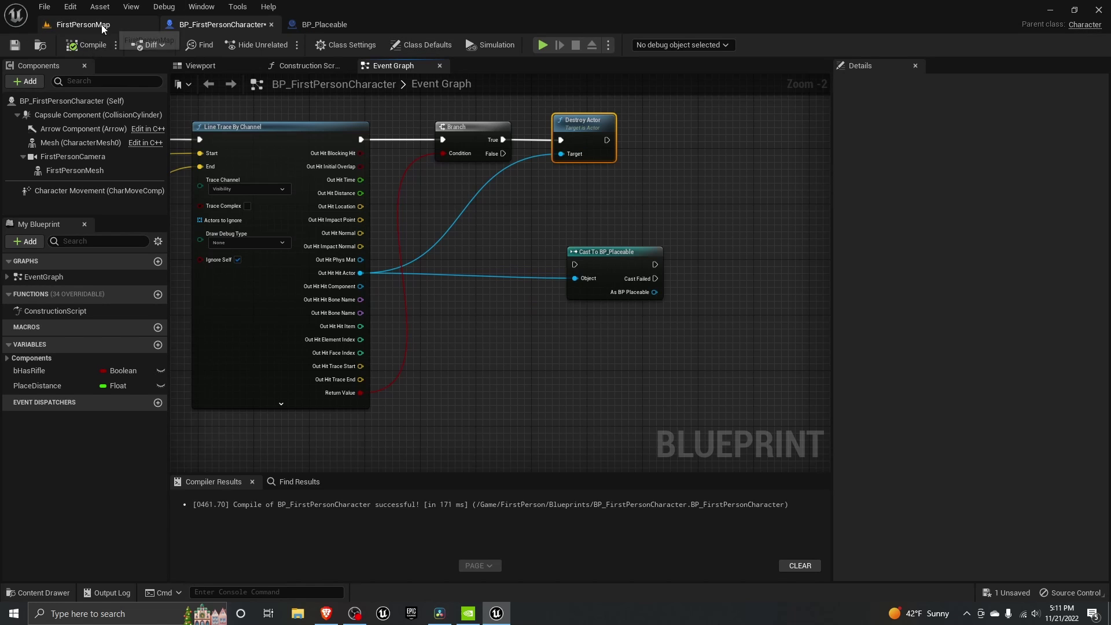
click(83, 25)
click(258, 44)
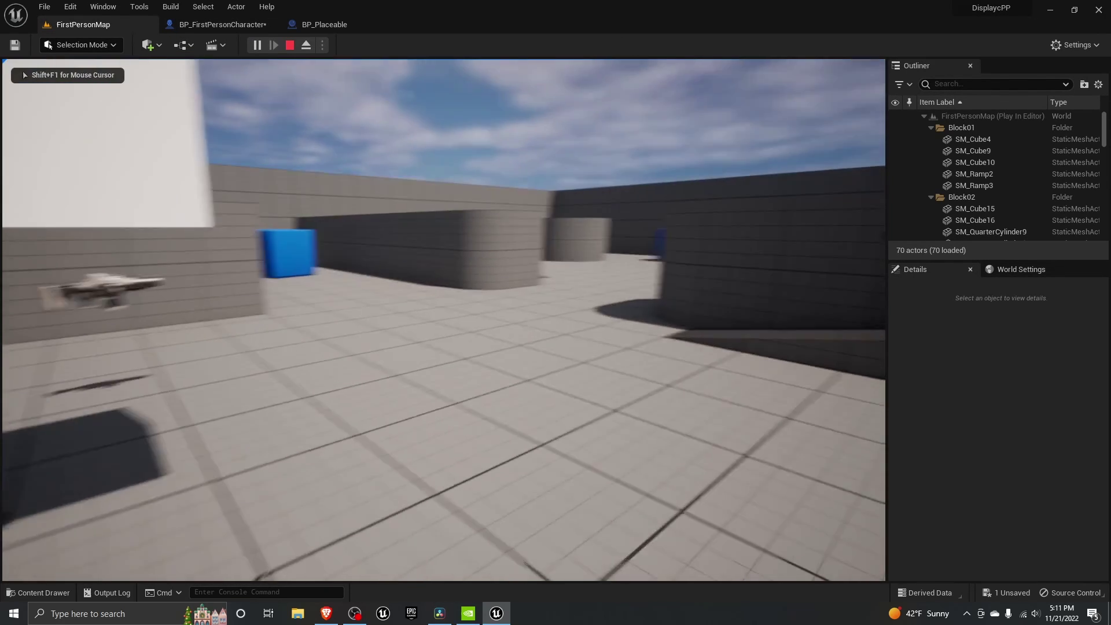
click(443, 318)
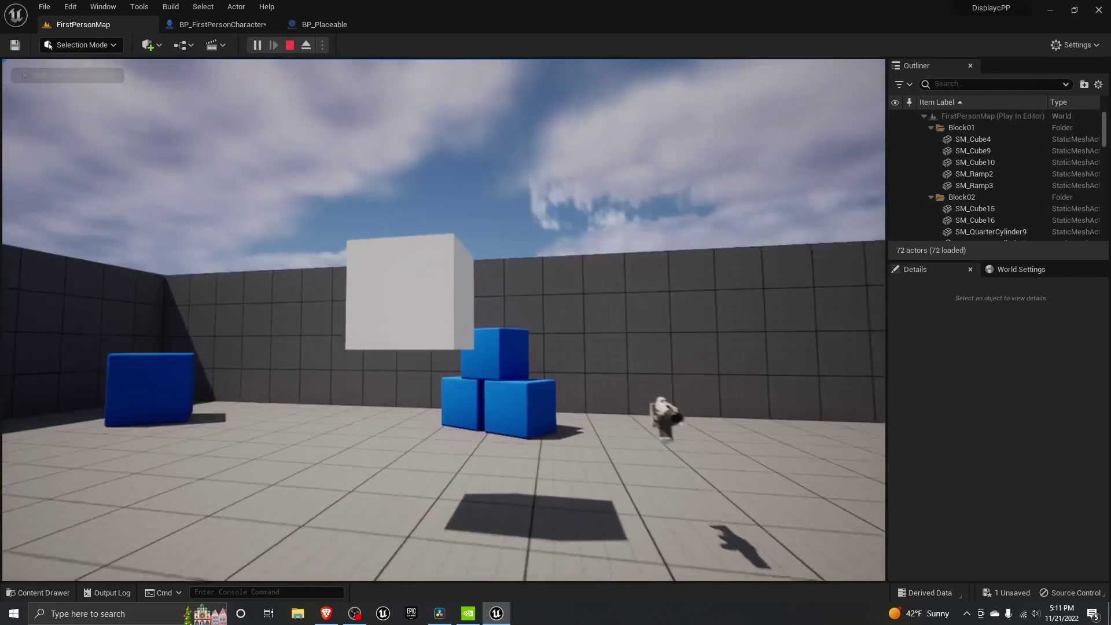
Walk toward the wall and ramp block, then stop the play test.
key(w)
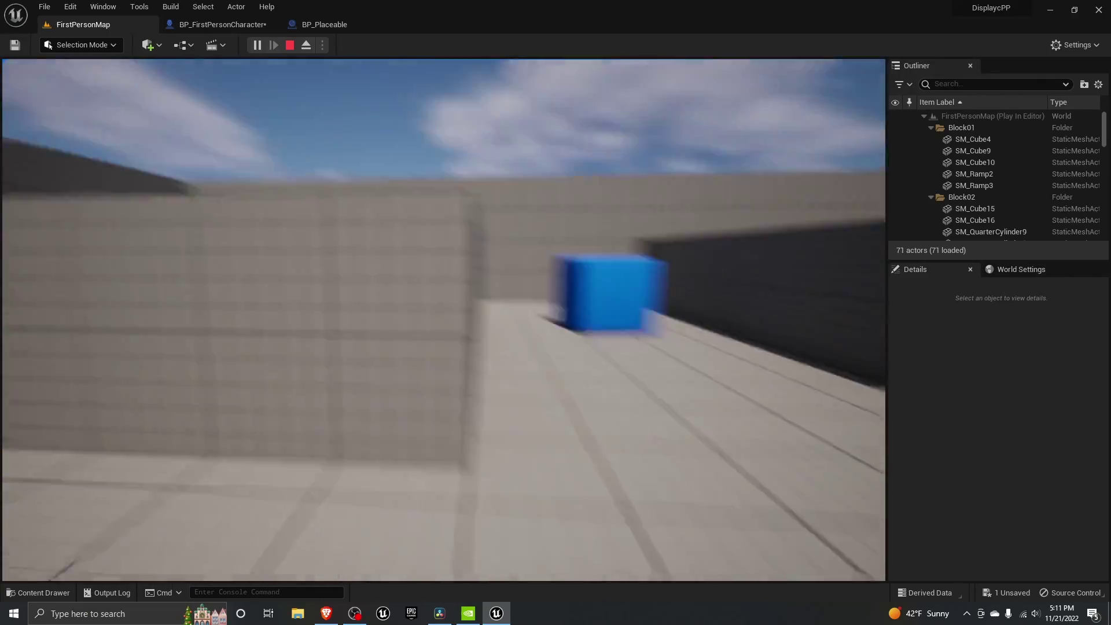
key(w)
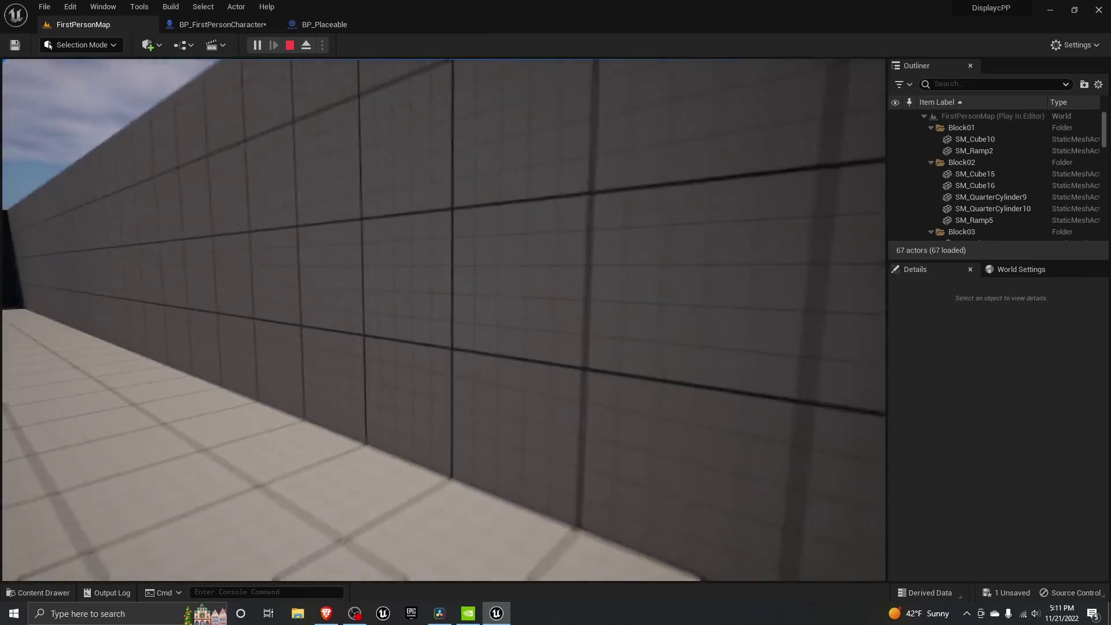
key(w)
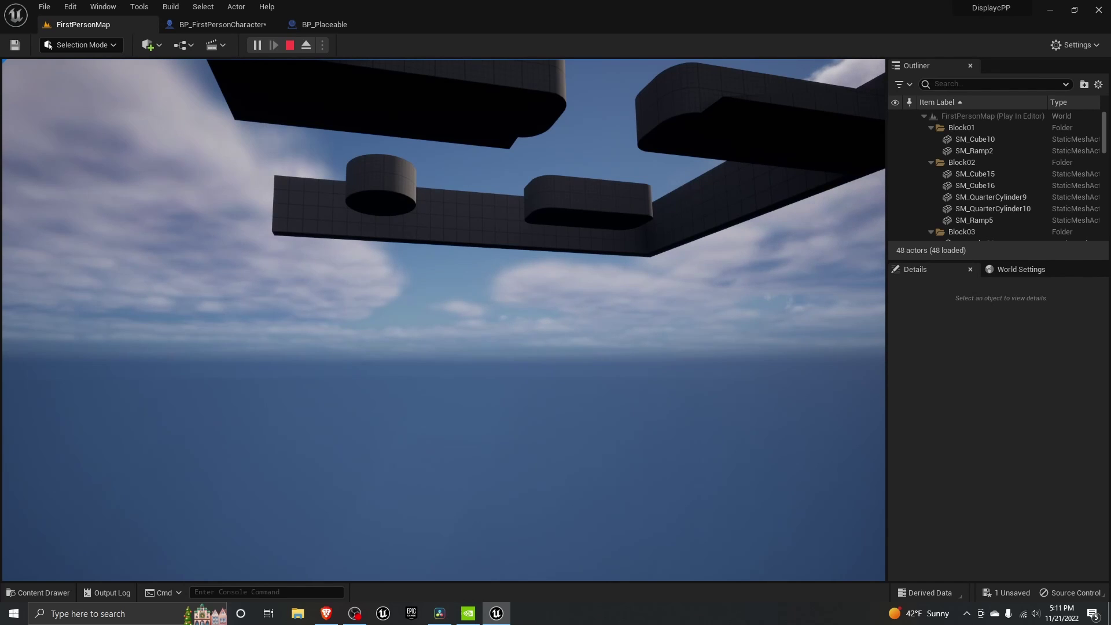
key(Escape)
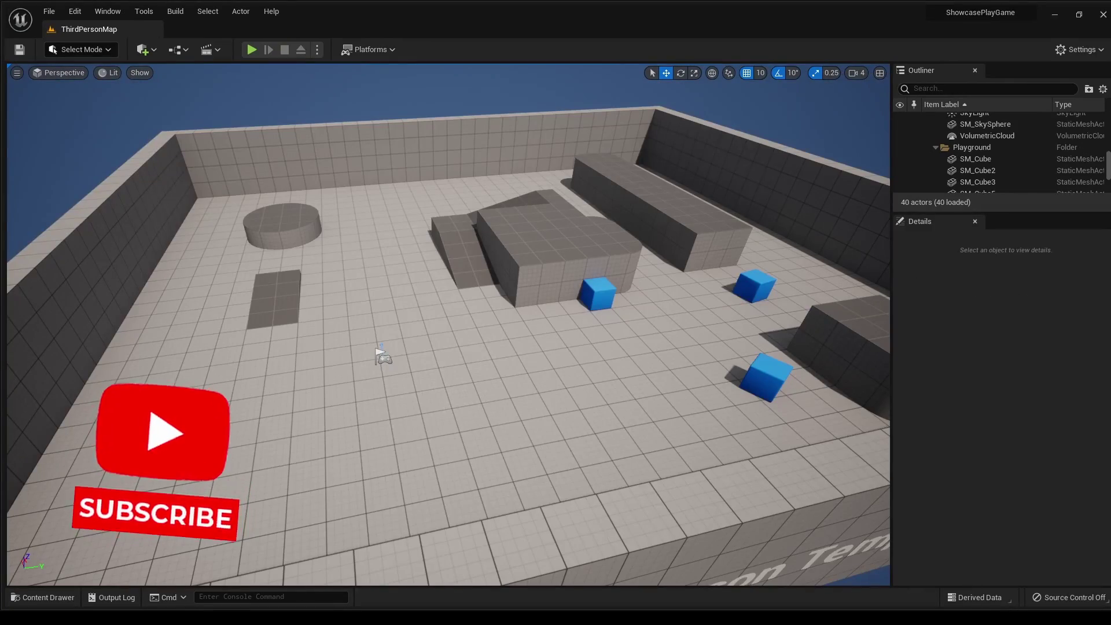
Select wall block SM_Cube11, fly the camera to floor level and start playing ThirdPersonMap.
click(833, 365)
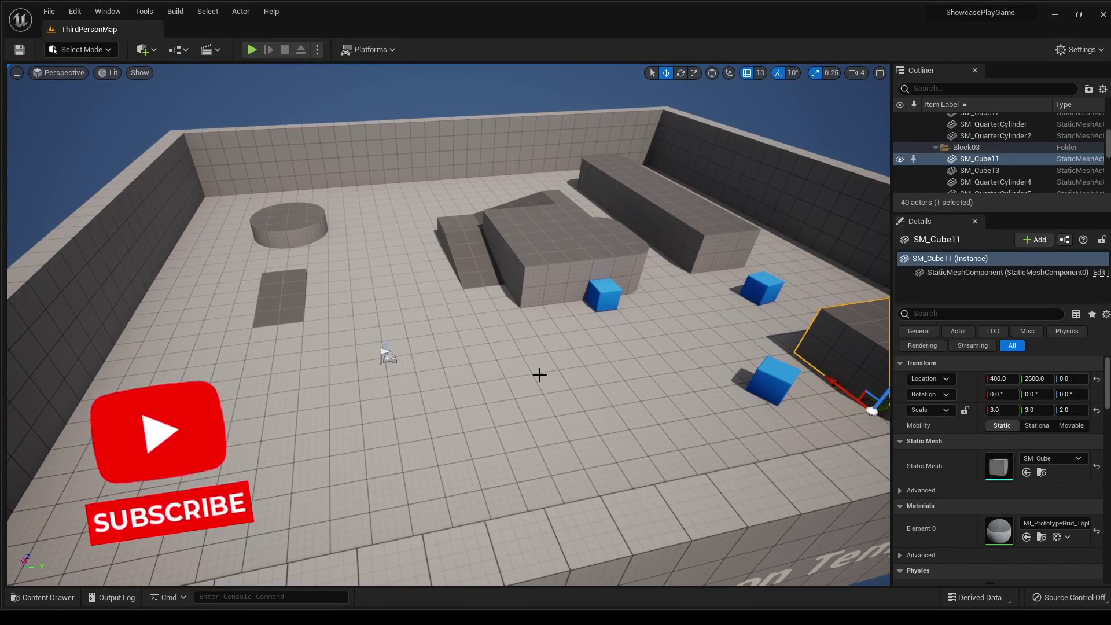
right_drag(337, 289, 336, 290)
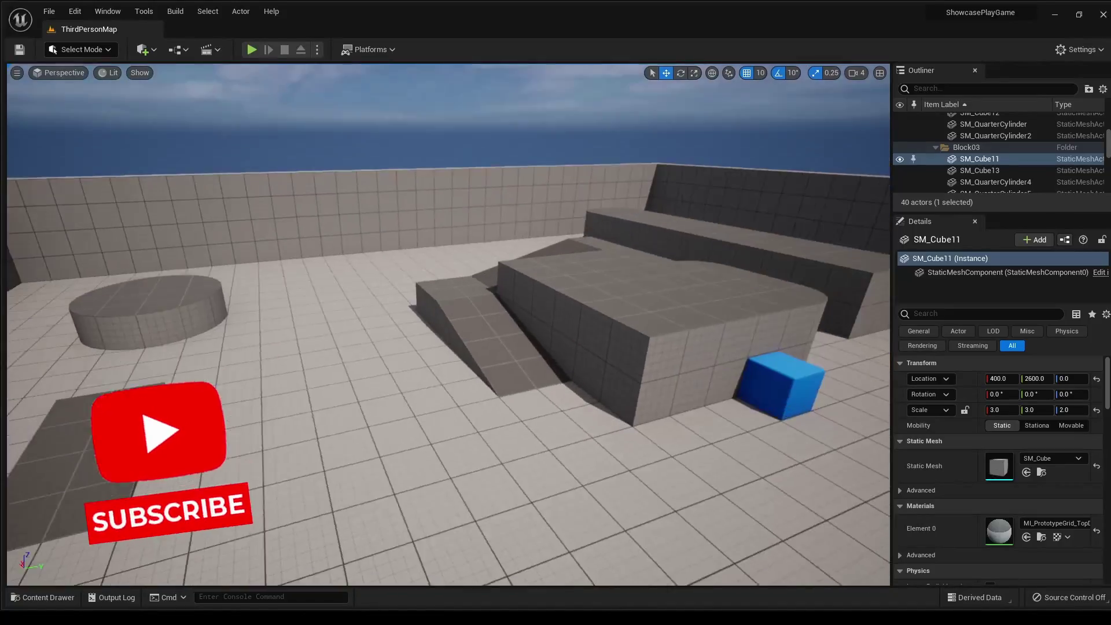
right_drag(374, 215, 380, 228)
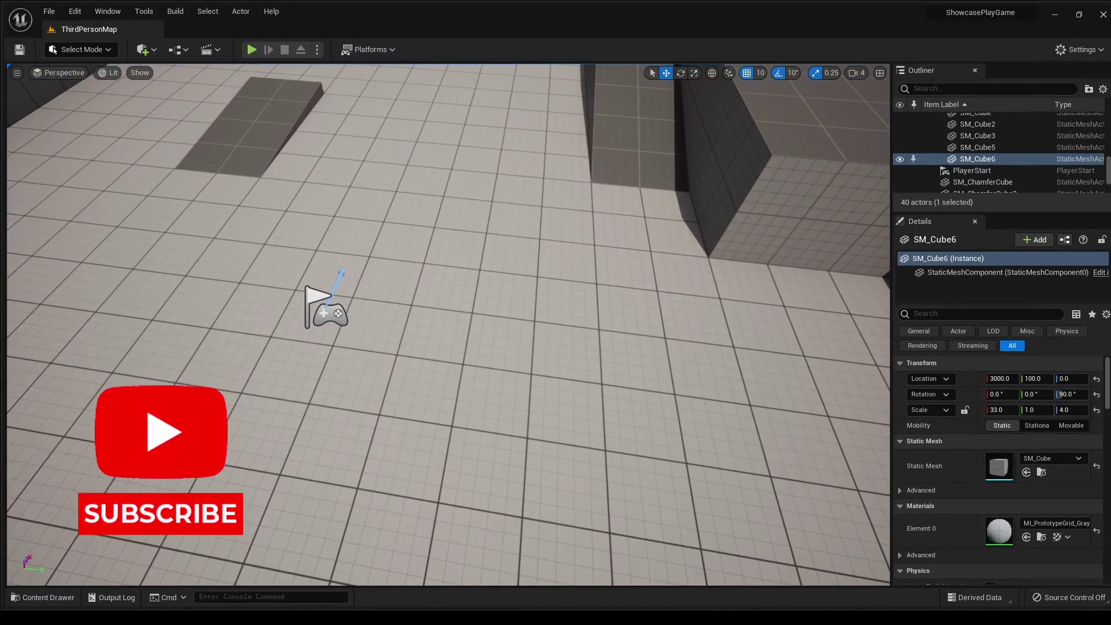
click(253, 51)
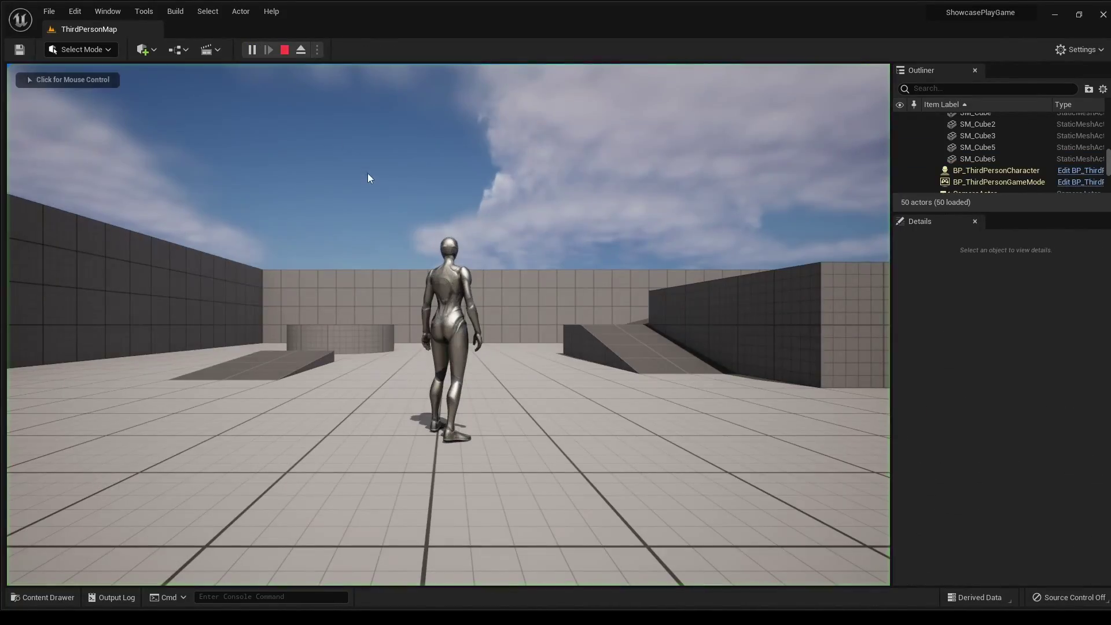
Run the mannequin around the arena with WASD, then end the play session.
key(w)
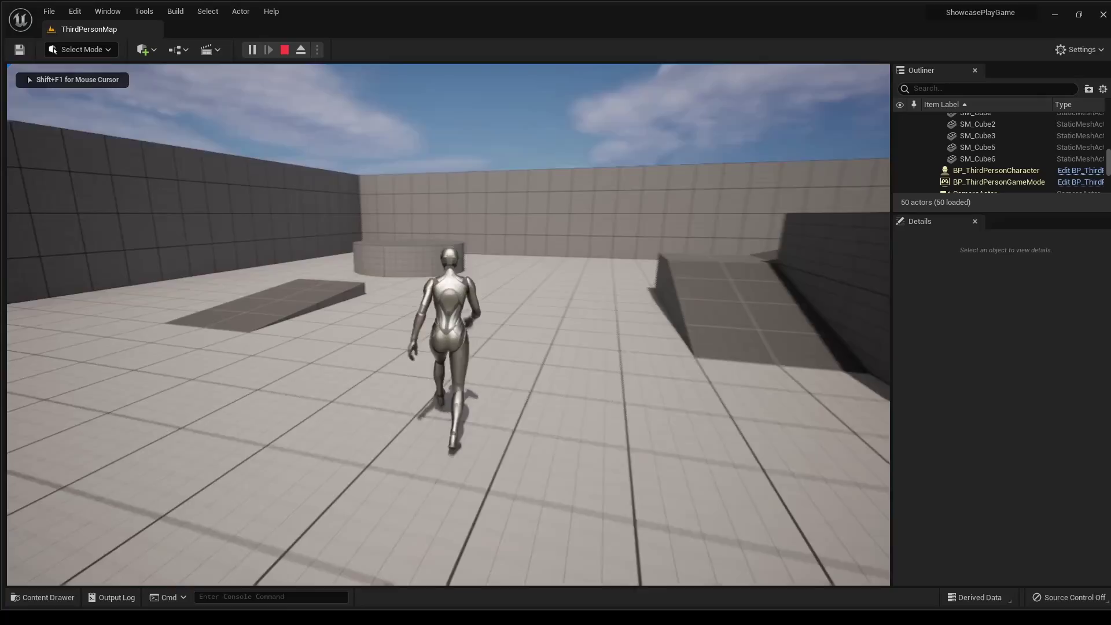
key(s)
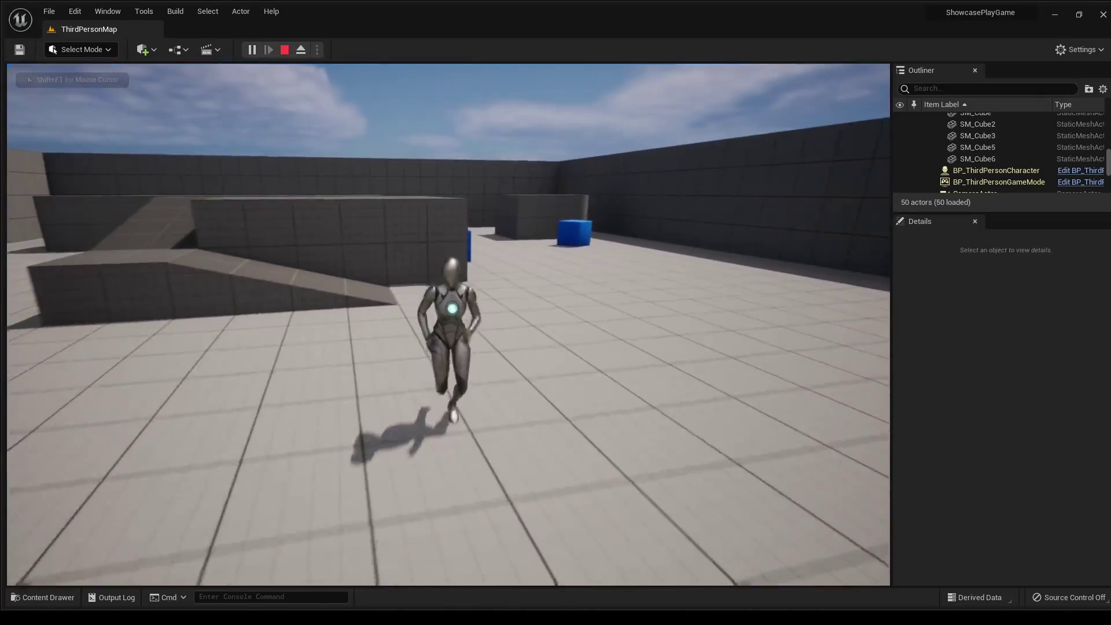
key(a)
key(s)
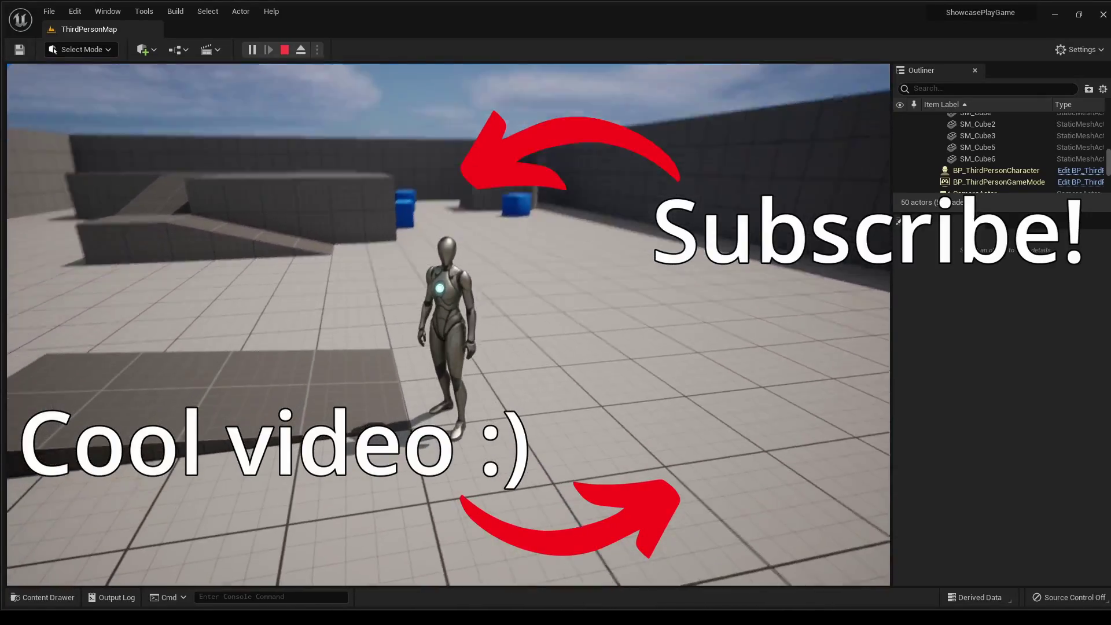
key(Escape)
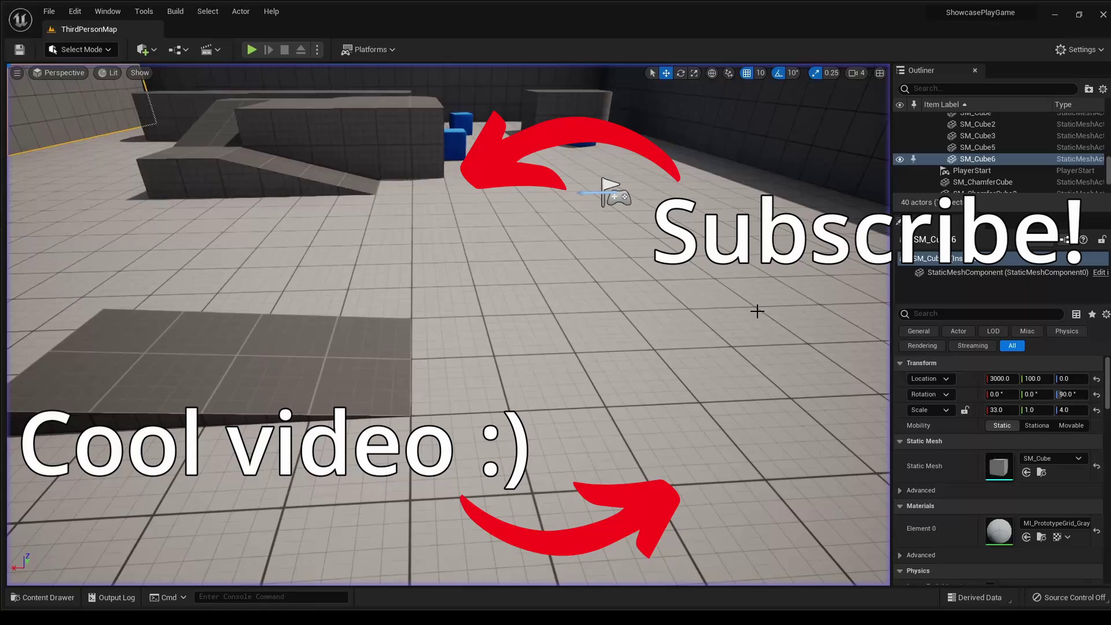